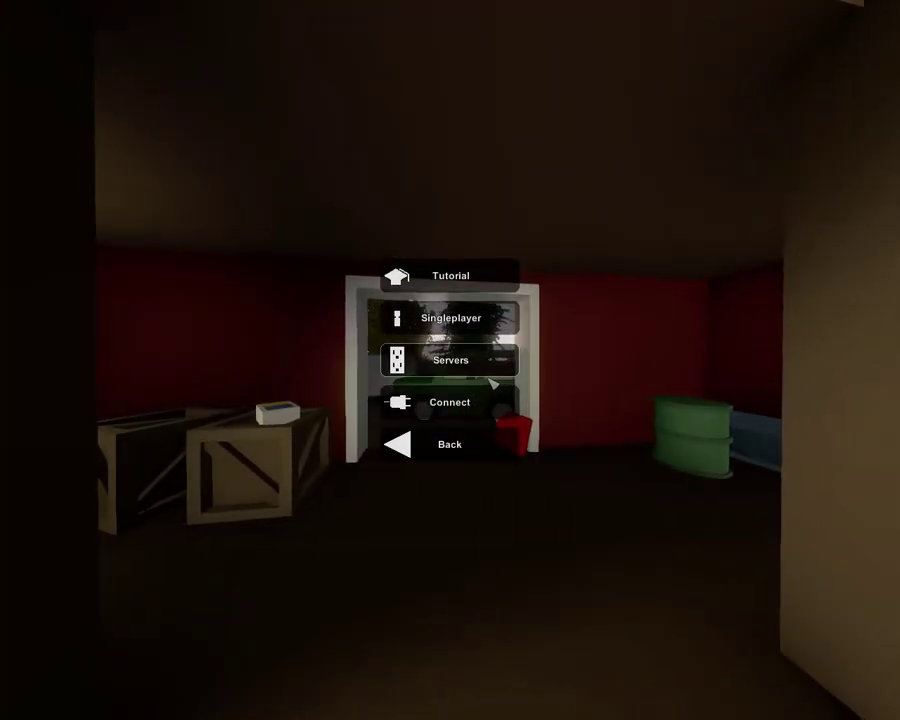
Browse the multiplayer server list and join the CryingHub | PVP | MLBB's PvP Map! server.
{"action": "left_click", "coordinate": [450, 358]}
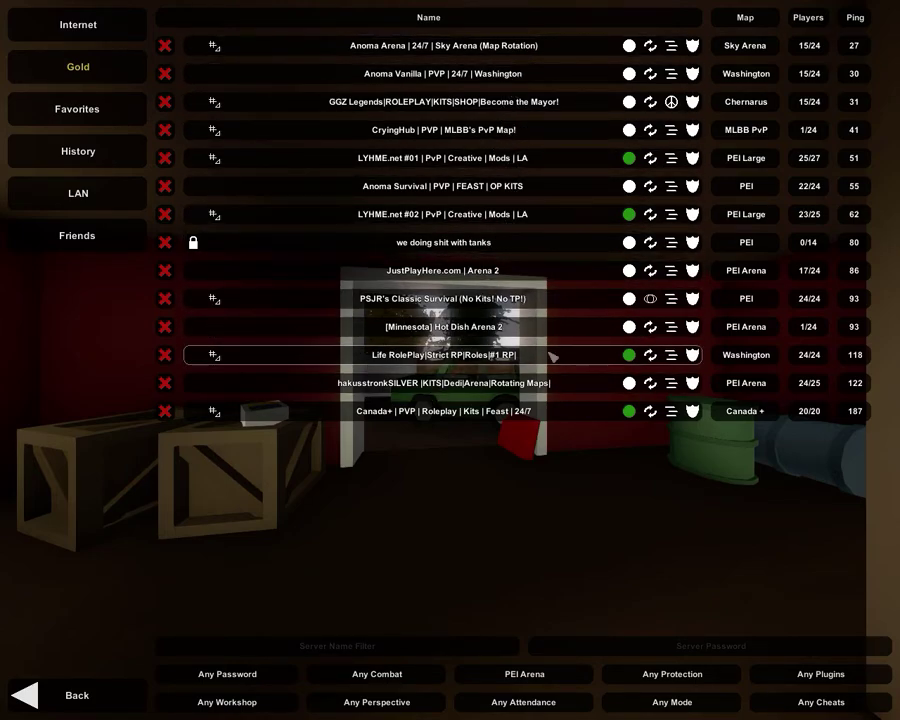
{"action": "left_click", "coordinate": [72, 76]}
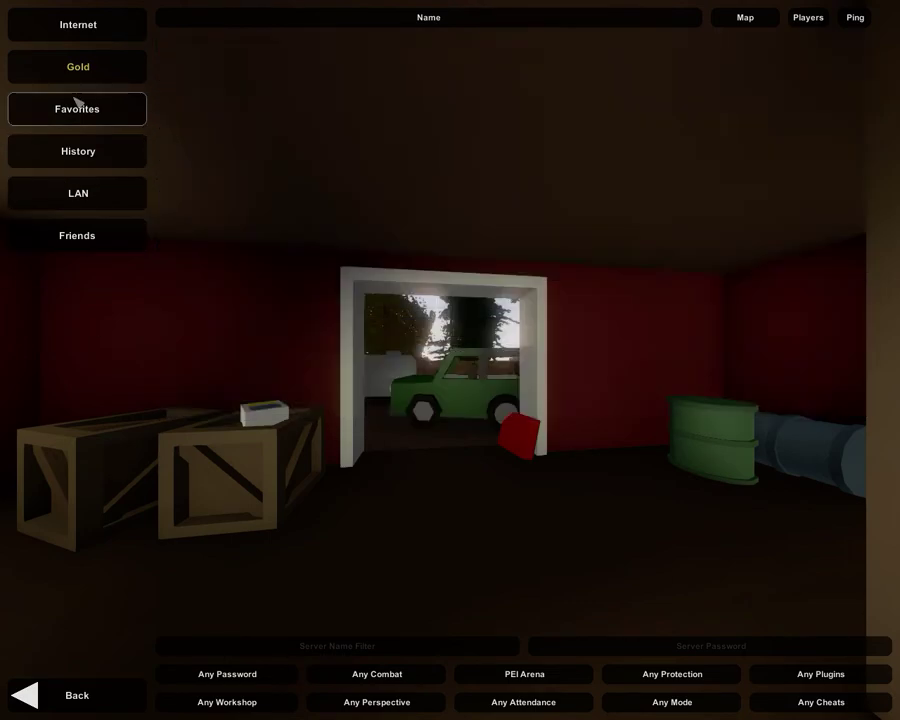
{"action": "left_click", "coordinate": [545, 128]}
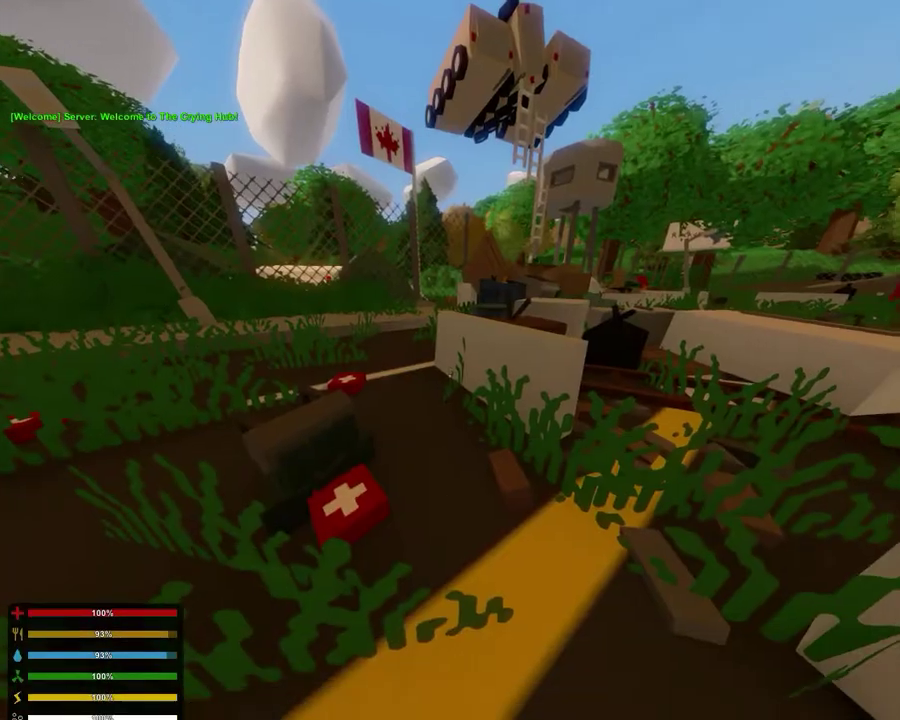
Look over the character's inventory, the third-person view, the map and player list, and the surrounding area.
{"action": "key", "text": "e"}
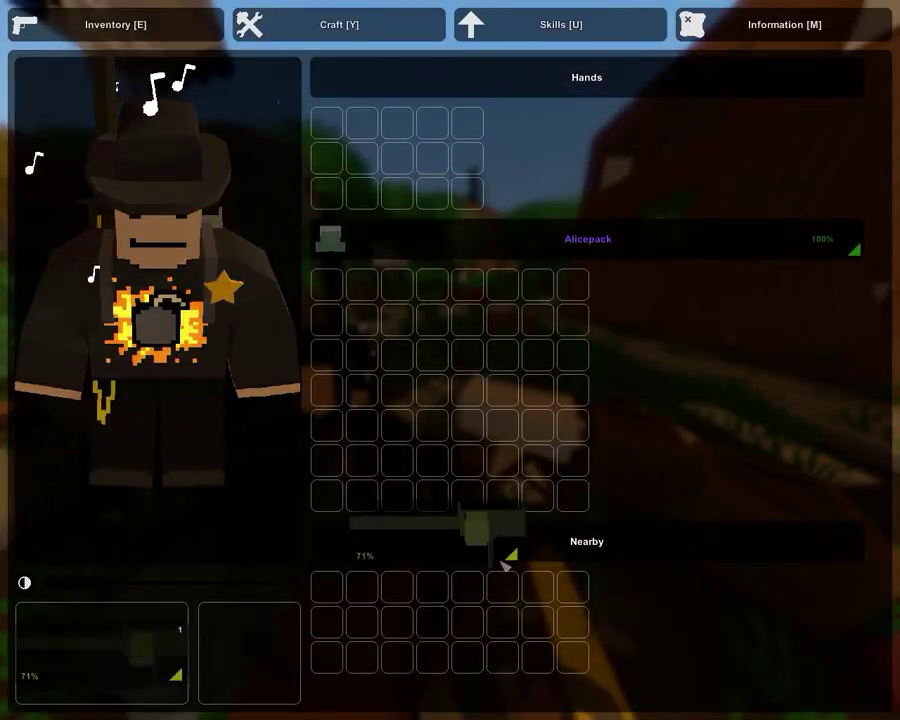
{"action": "key", "text": "e"}
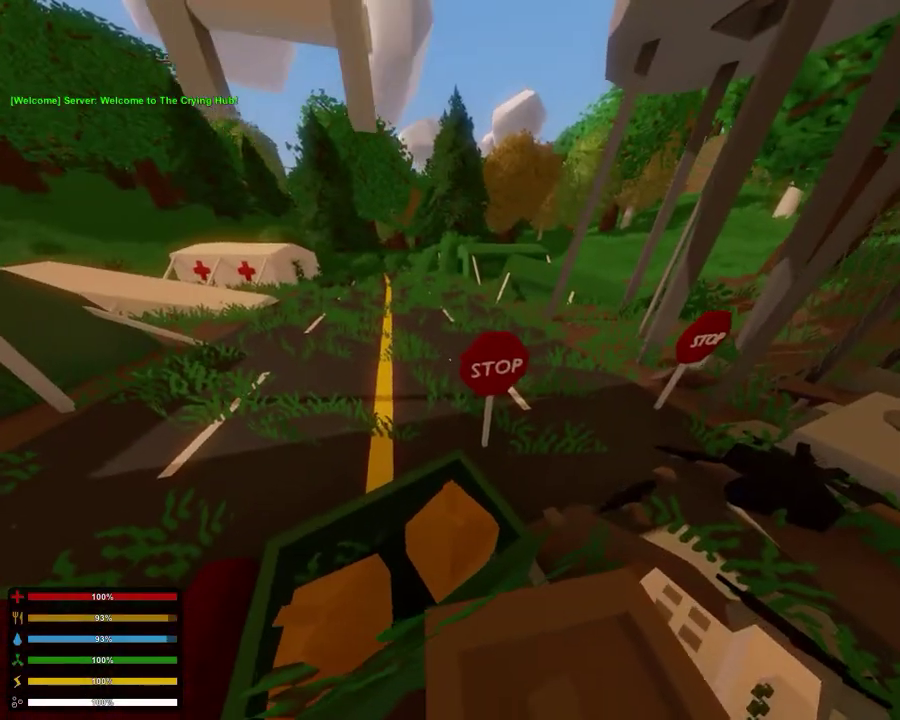
{"action": "key", "text": "e"}
{"action": "key", "text": "e"}
{"action": "key", "text": "h"}
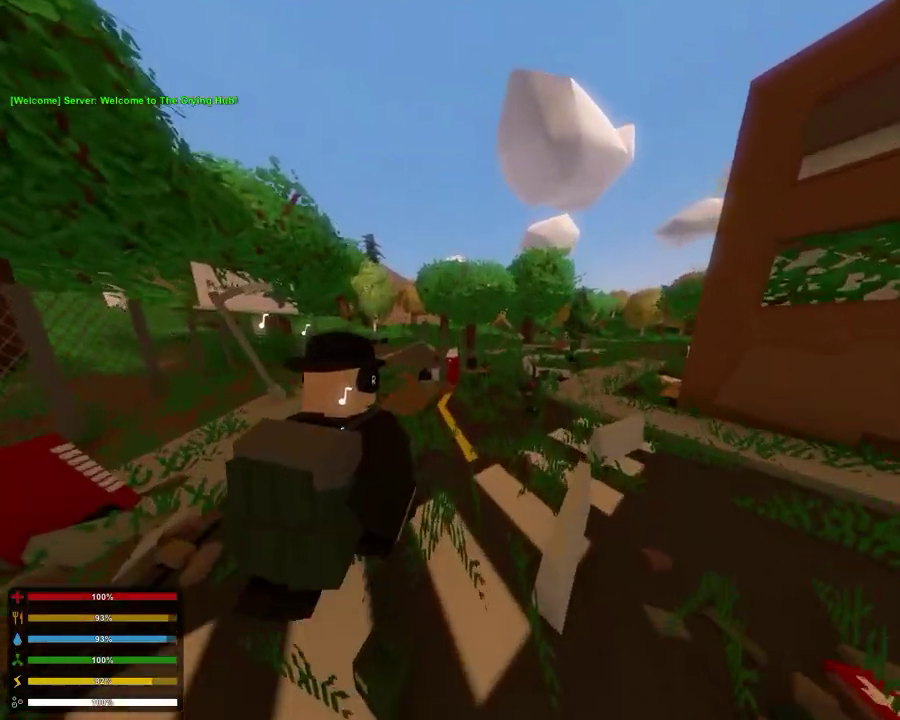
{"action": "key", "text": "h"}
{"action": "key", "text": "e"}
{"action": "key", "text": "m"}
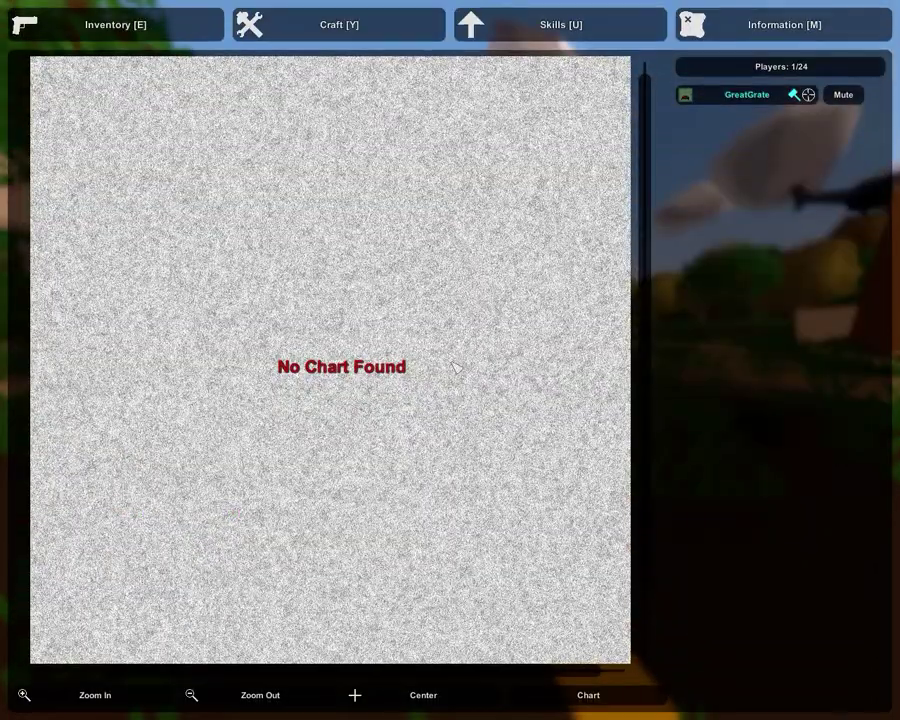
{"action": "key", "text": "m"}
{"action": "key", "text": "w"}
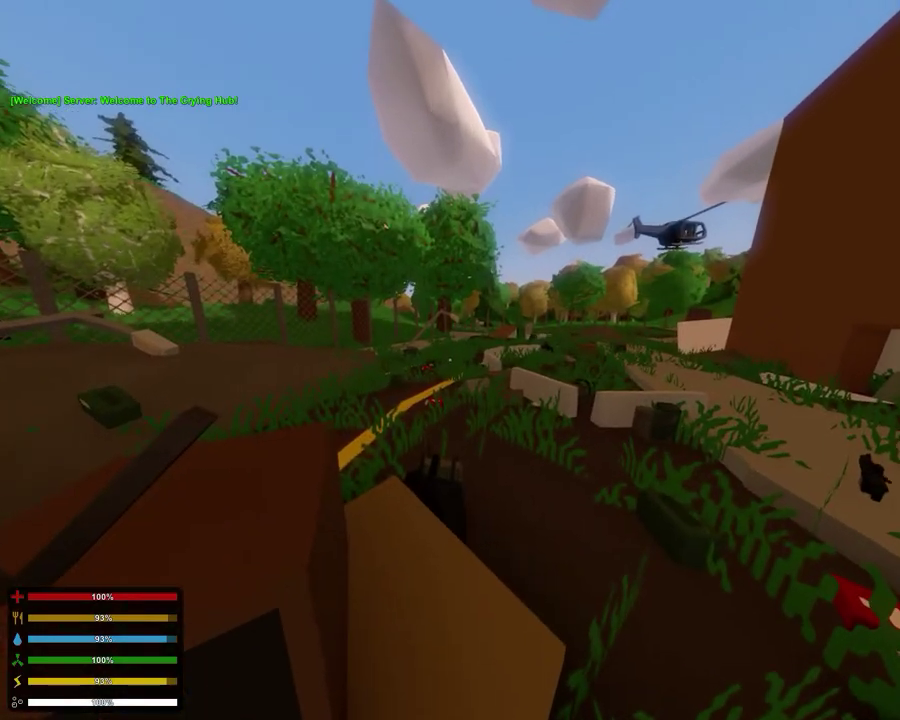
{"action": "key", "text": "w"}
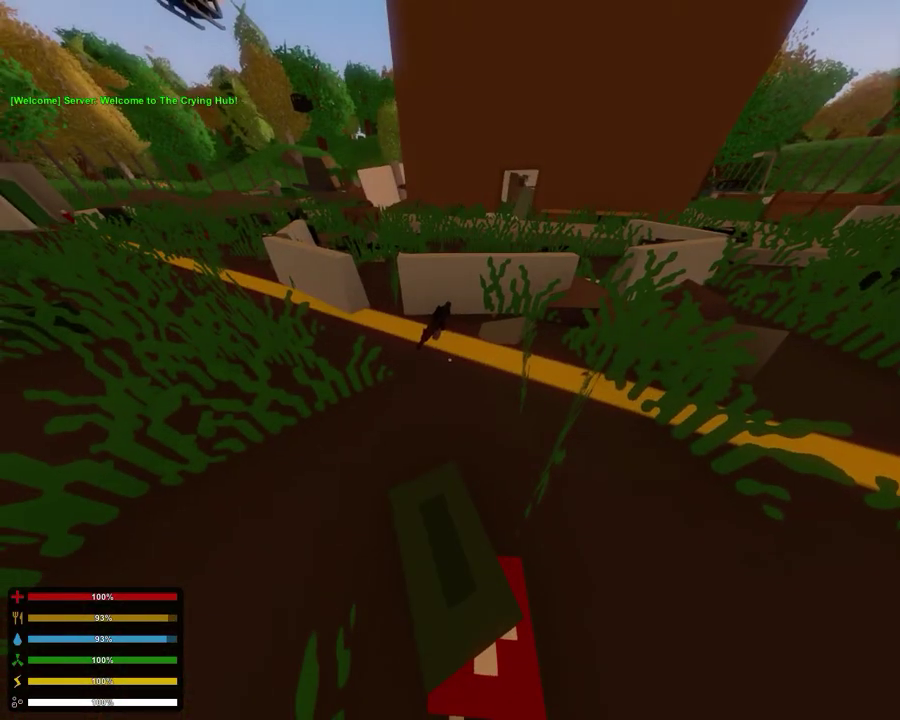
Run the chat command /p to list the player's groups and permissions.
{"action": "key", "text": "j"}
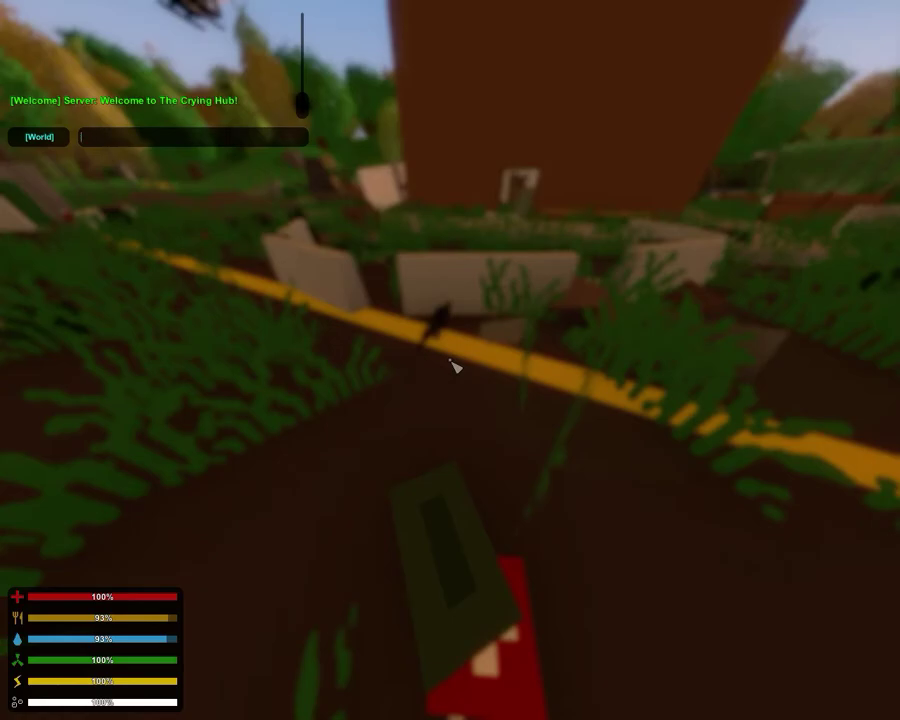
{"action": "type", "text": "/p"}
{"action": "key", "text": "Return"}
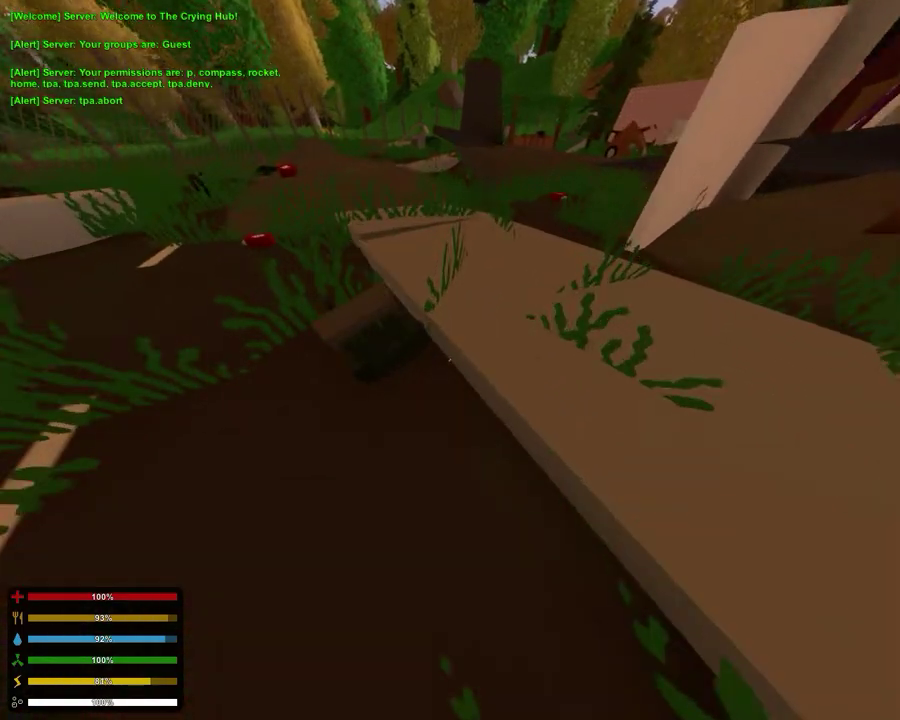
Spawn a rocket launcher with the chat command /i rocket, equip it and fire one rocket.
{"action": "type", "text": "j/"}
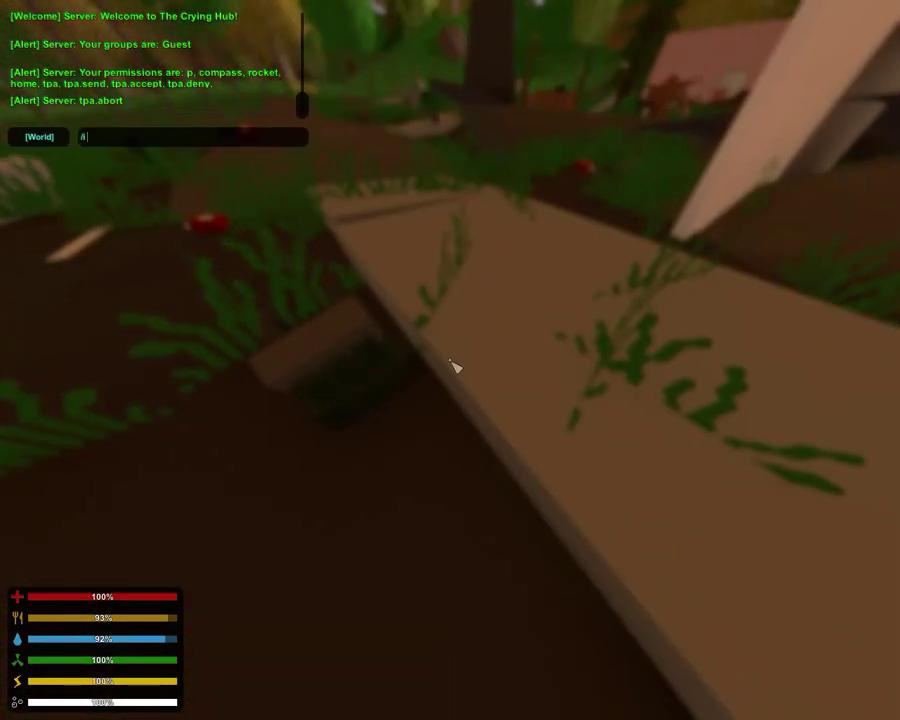
{"action": "type", "text": "i rocket"}
{"action": "key", "text": "Return"}
{"action": "key", "text": "e"}
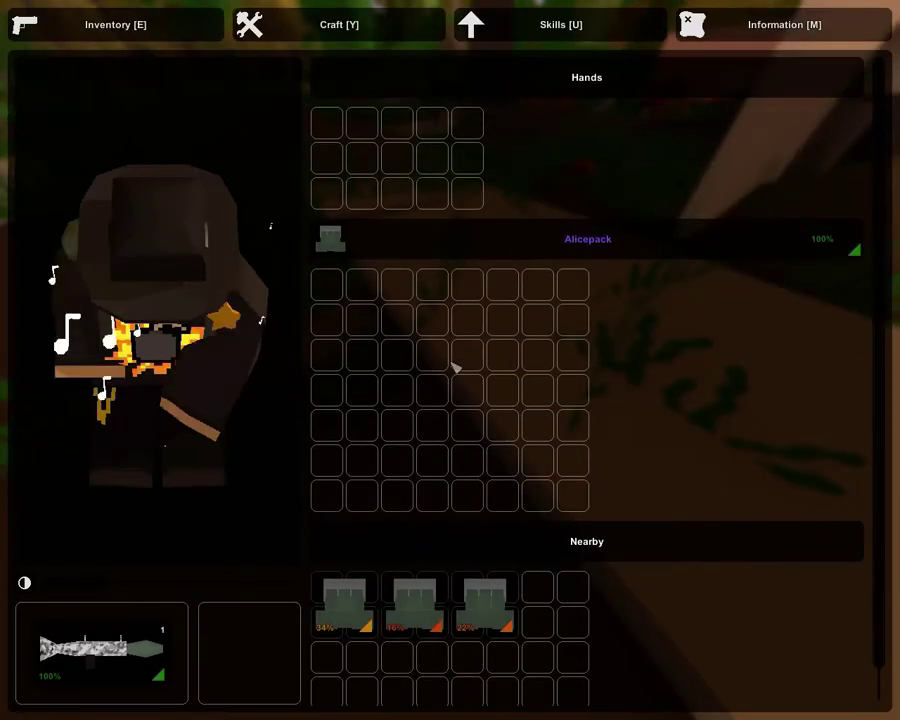
{"action": "key", "text": "e"}
{"action": "key", "text": "1"}
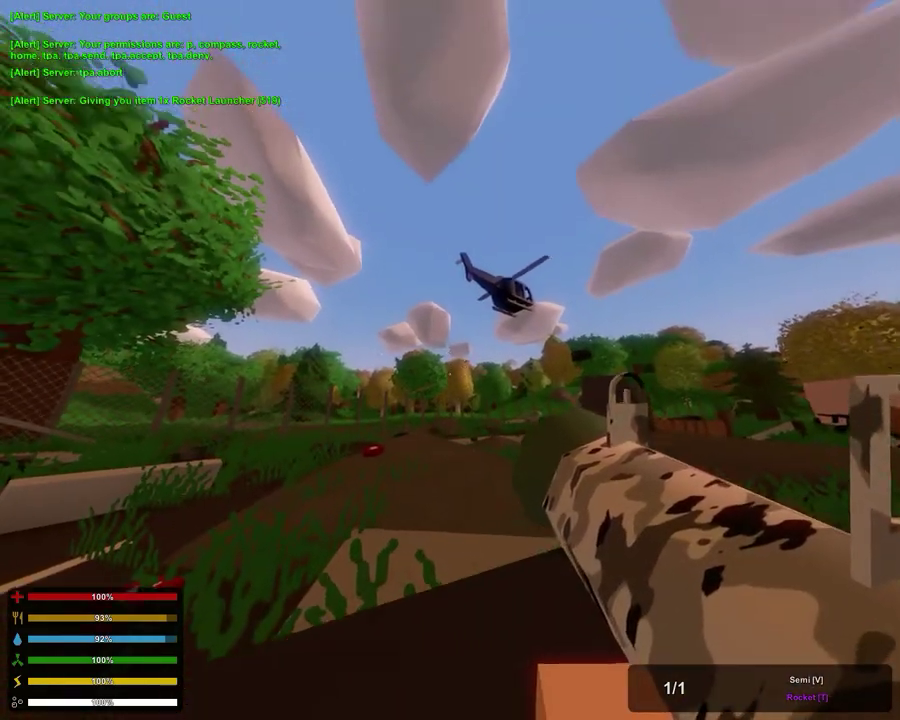
{"action": "left_click", "coordinate": [450, 360]}
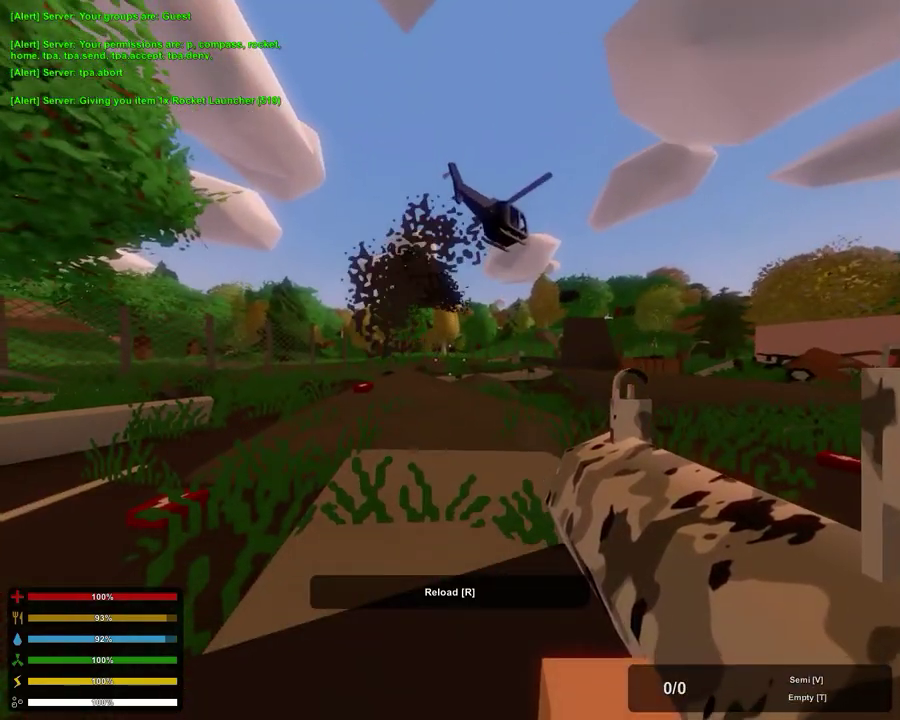
Discard the rocket launcher from the inventory and walk on.
{"action": "key", "text": "g"}
{"action": "left_click_drag", "start_coordinate": [110, 686], "coordinate": [450, 360]}
{"action": "key", "text": "e"}
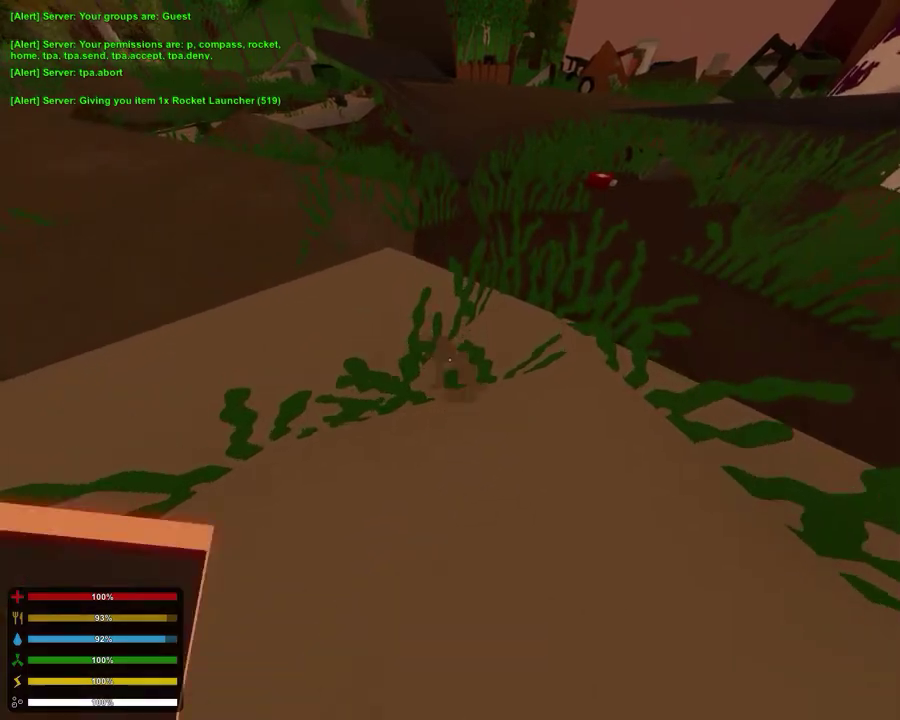
{"action": "key", "text": "w"}
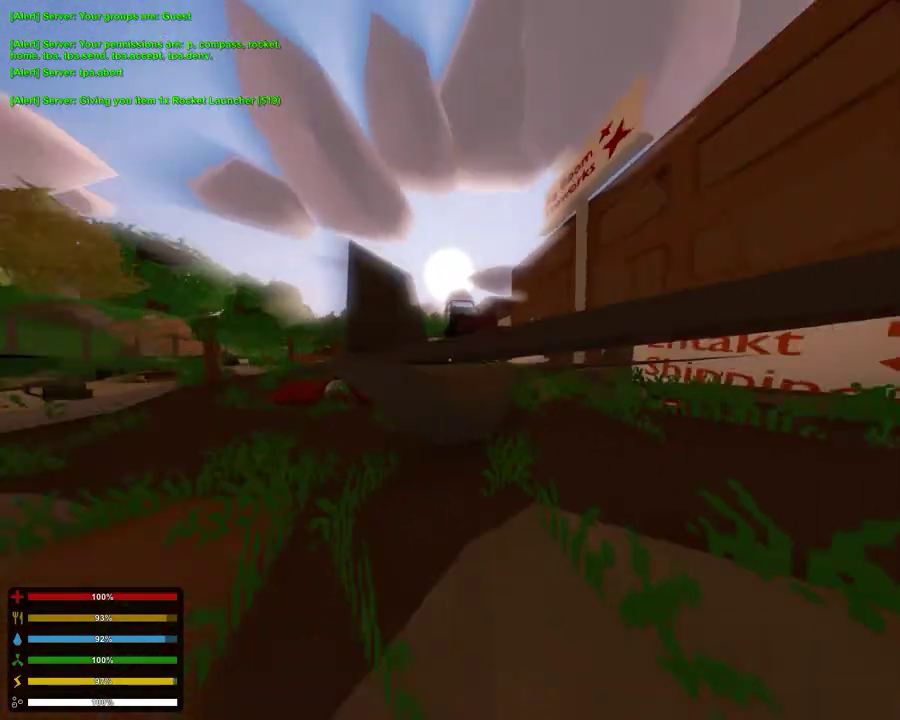
Leave the server and exit the game to the desktop.
{"action": "key", "text": "Escape"}
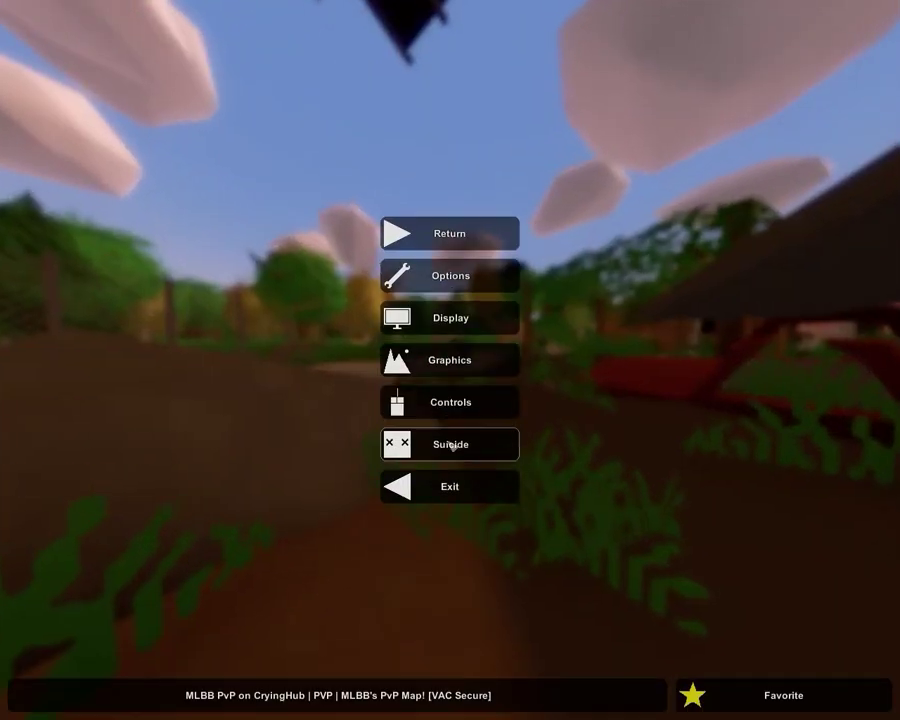
{"action": "left_click", "coordinate": [440, 488]}
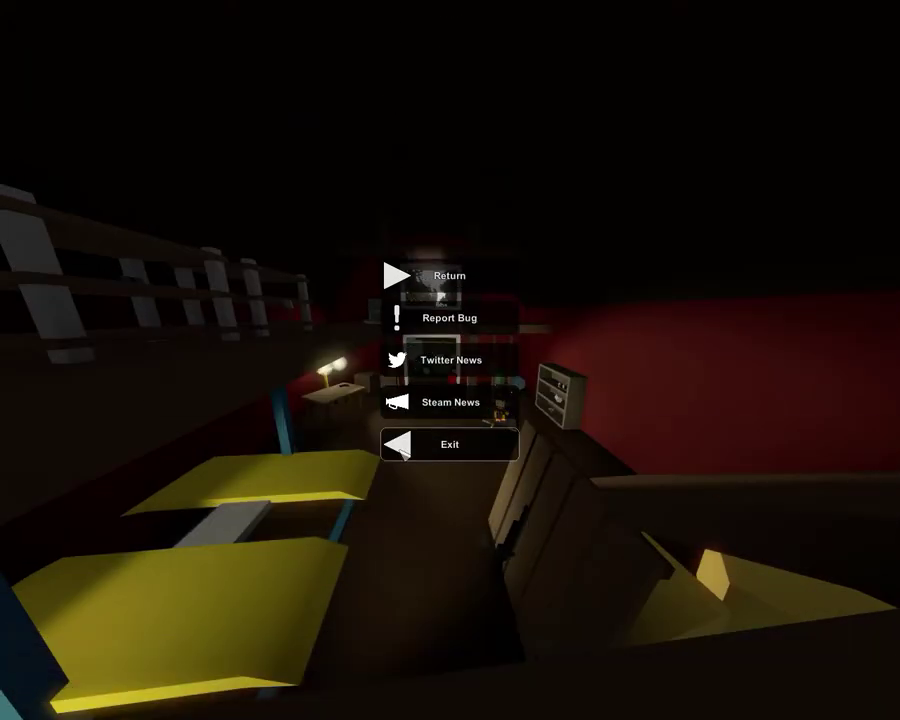
{"action": "left_click", "coordinate": [399, 449]}
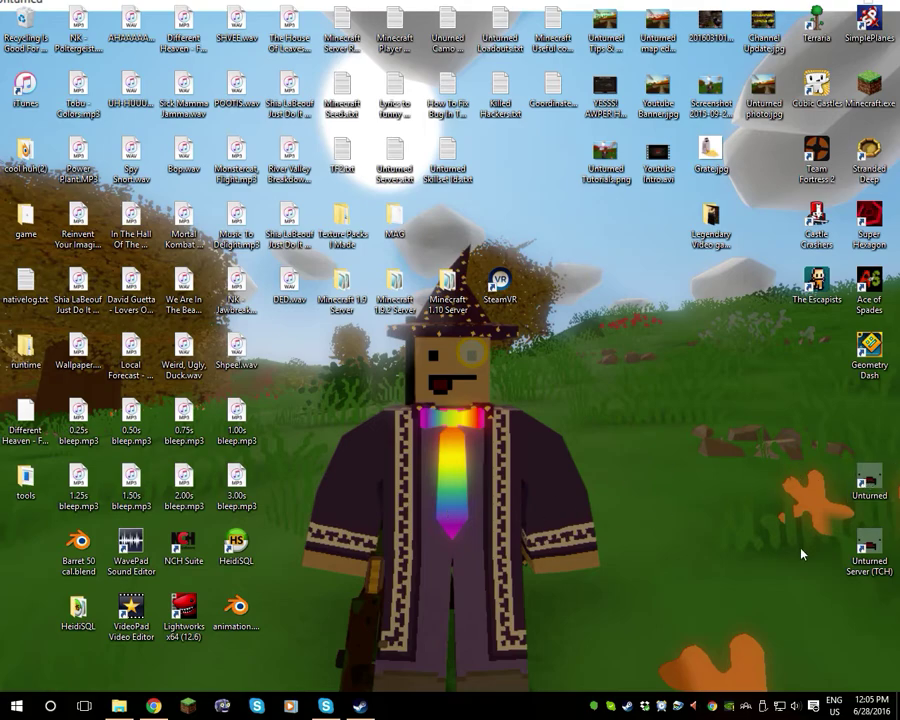
Switch to File Explorer and browse to Program Files (x86) on Local Disk (C:).
{"action": "left_click", "coordinate": [869, 550]}
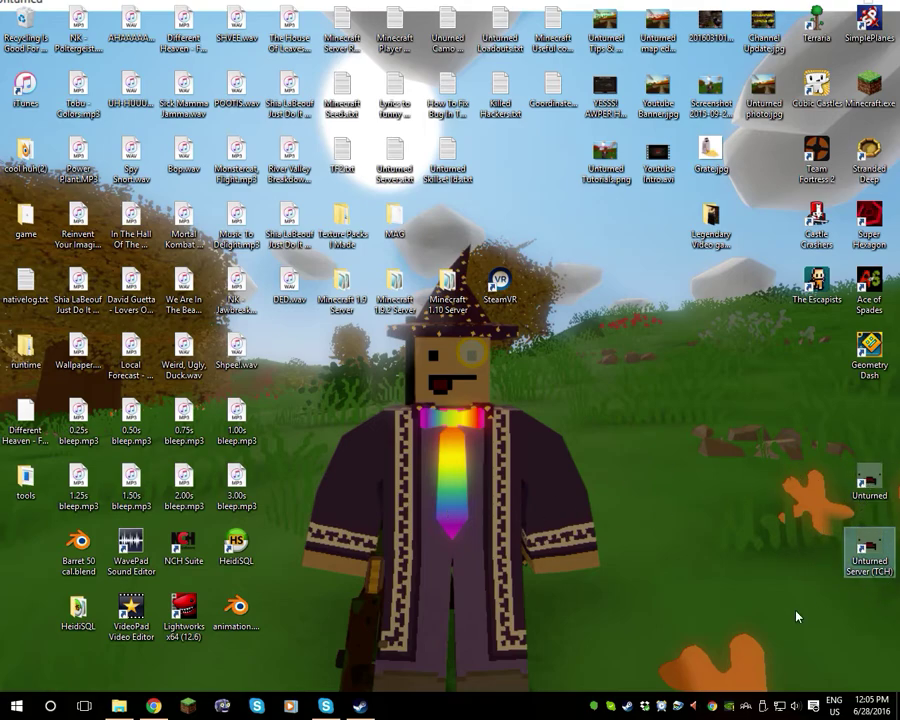
{"action": "left_click", "coordinate": [118, 706]}
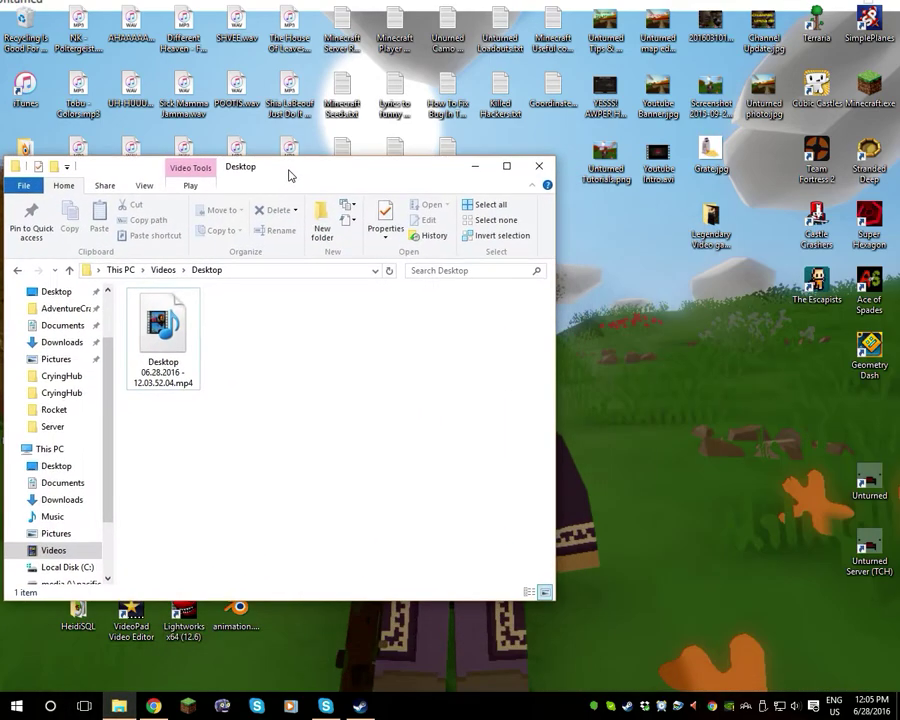
{"action": "left_click_drag", "start_coordinate": [286, 174], "coordinate": [560, 185]}
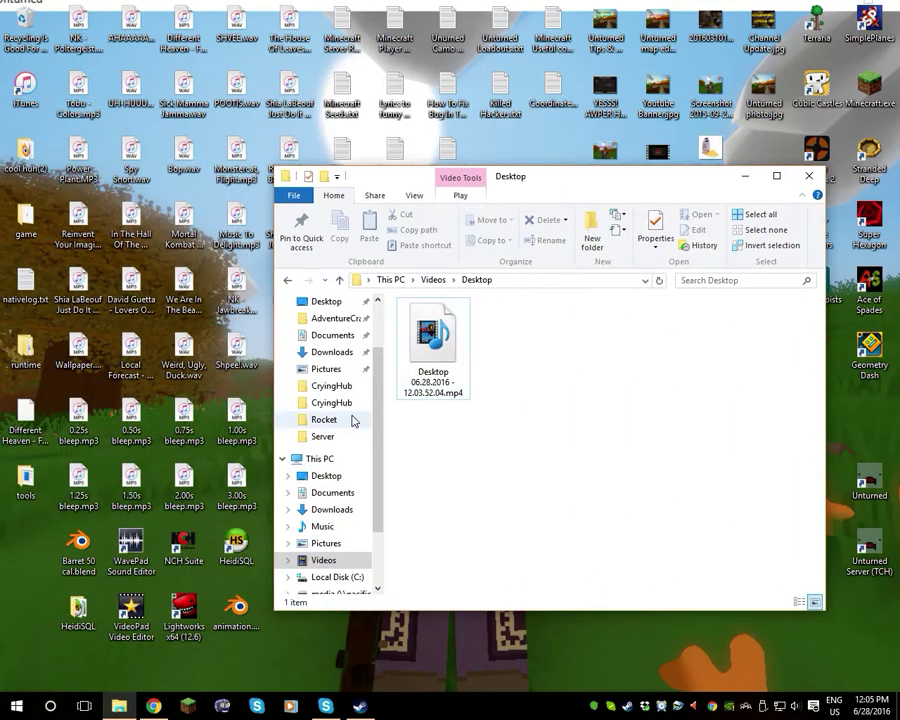
{"action": "left_click", "coordinate": [352, 419]}
{"action": "left_click", "coordinate": [345, 460]}
{"action": "double_click", "coordinate": [498, 474]}
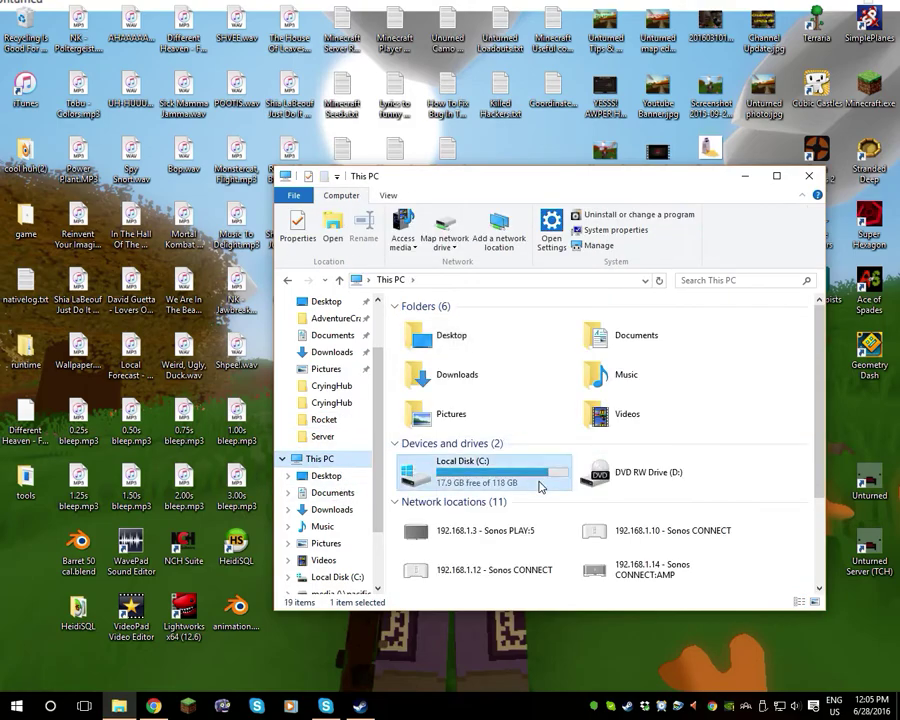
{"action": "double_click", "coordinate": [532, 426]}
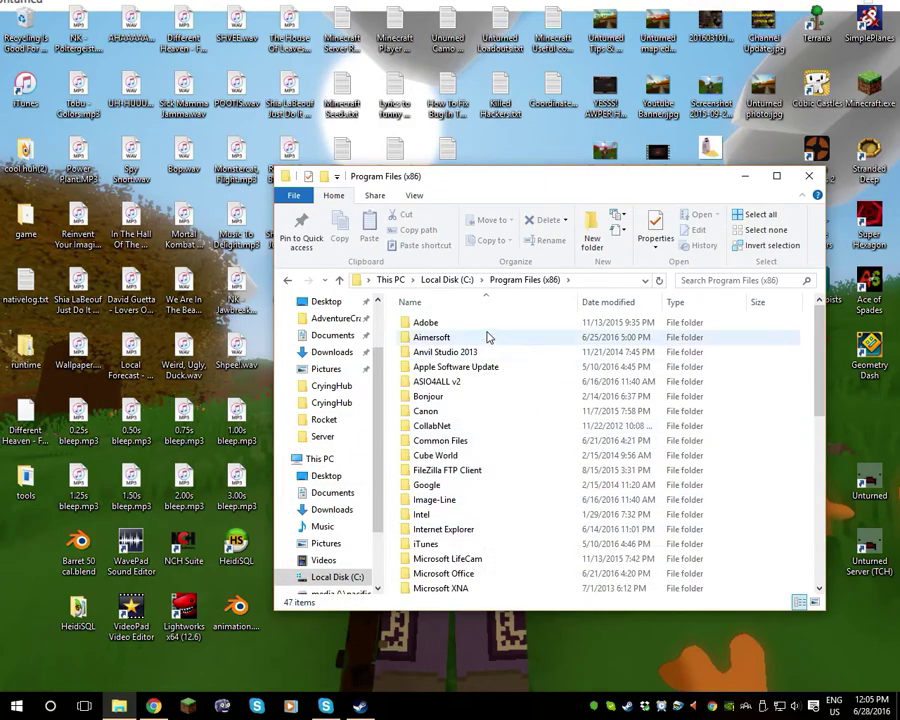
Open the common folder inside Steam\SteamApps.
{"action": "scroll", "coordinate": [465, 497], "scroll_direction": "down", "scroll_amount": 4}
{"action": "scroll", "coordinate": [460, 500], "scroll_direction": "down", "scroll_amount": 6}
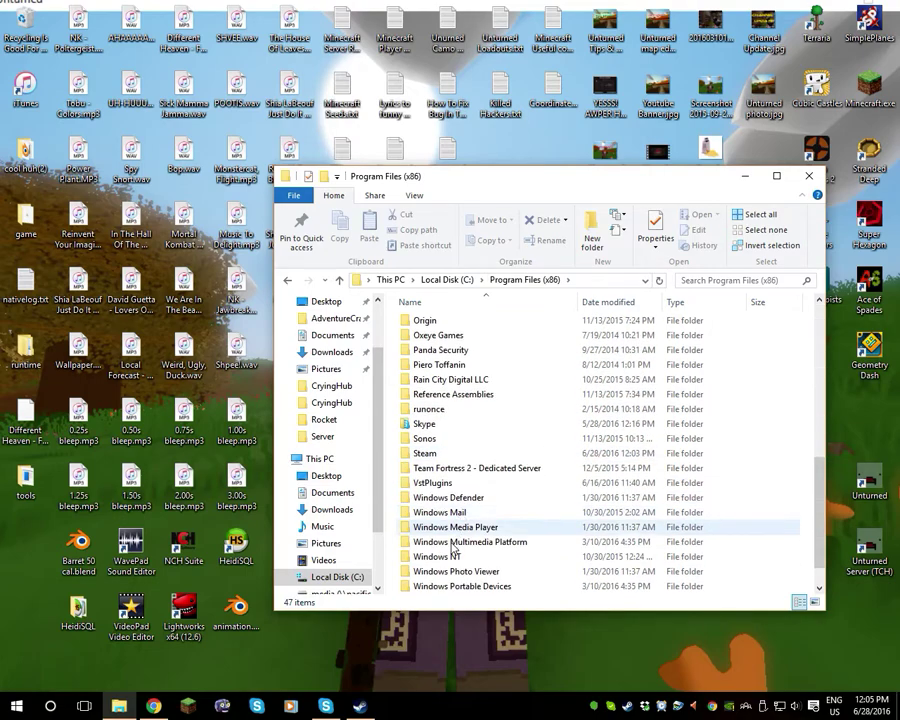
{"action": "scroll", "coordinate": [456, 468], "scroll_direction": "up", "scroll_amount": 1}
{"action": "double_click", "coordinate": [425, 466]}
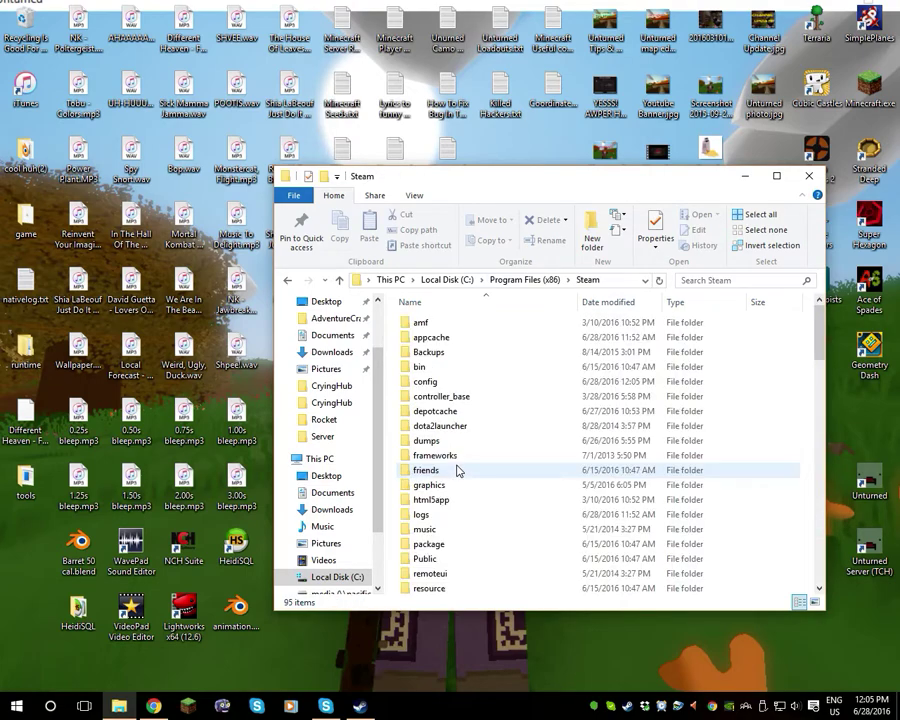
{"action": "scroll", "coordinate": [450, 540], "scroll_direction": "down", "scroll_amount": 3}
{"action": "double_click", "coordinate": [448, 528]}
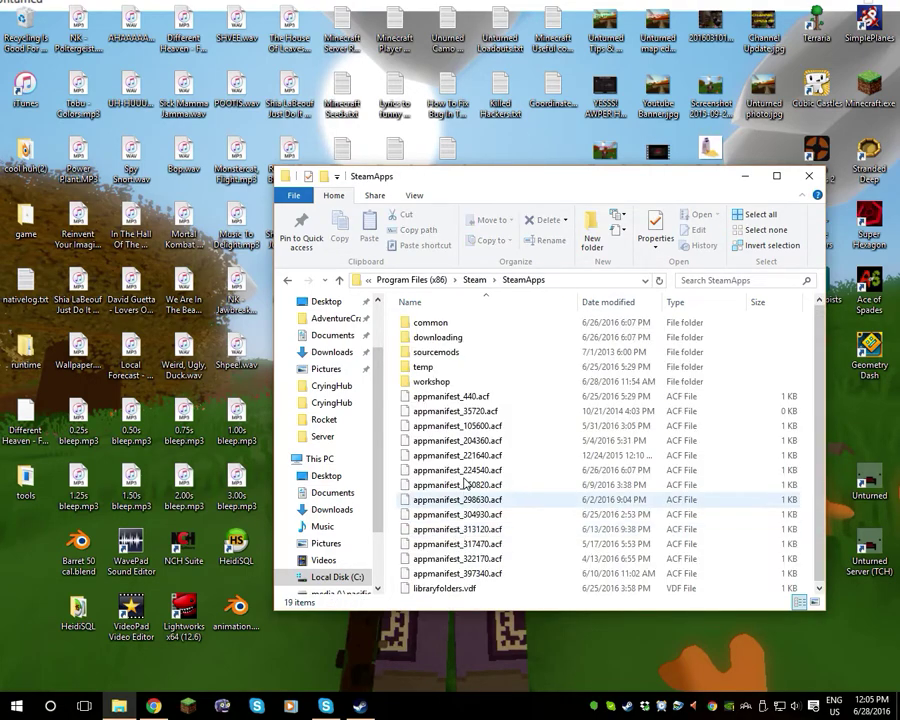
{"action": "double_click", "coordinate": [489, 321]}
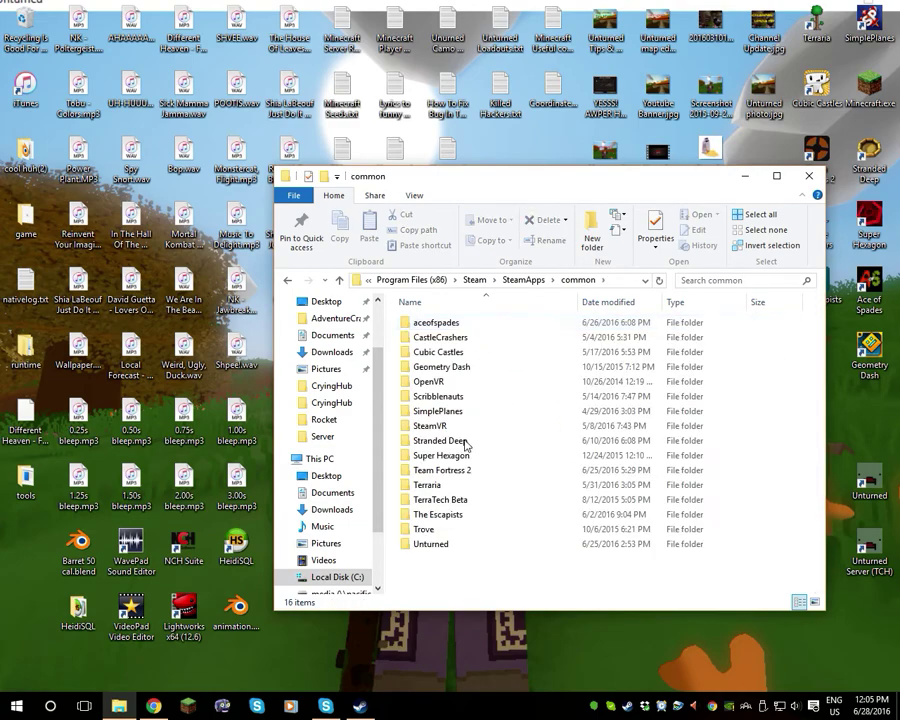
Copy the Unturned folder from common to the desktop and close the folder window.
{"action": "left_click", "coordinate": [465, 545]}
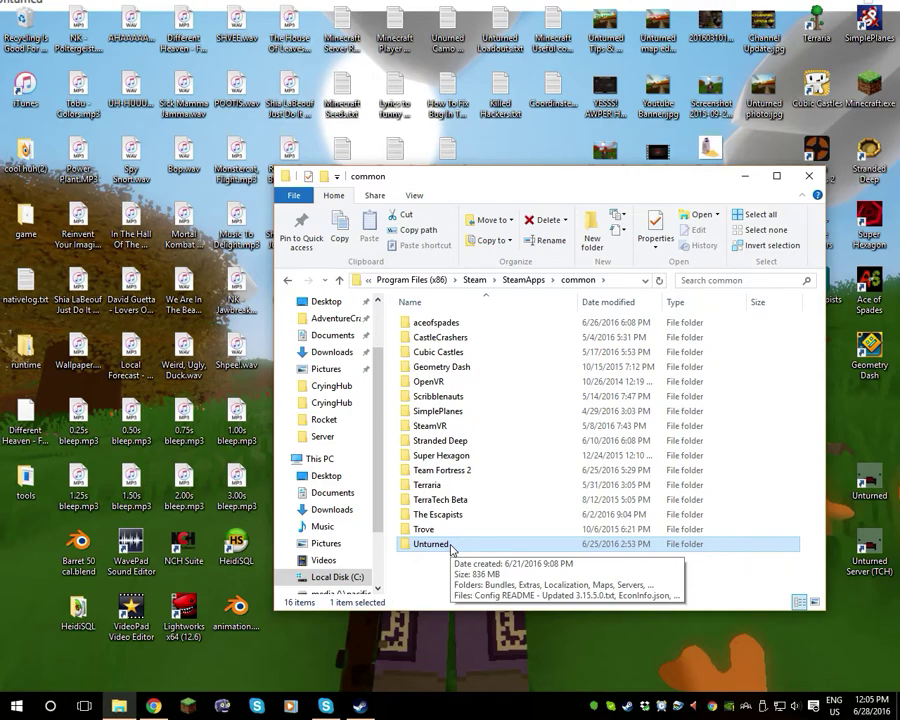
{"action": "left_click", "coordinate": [809, 176]}
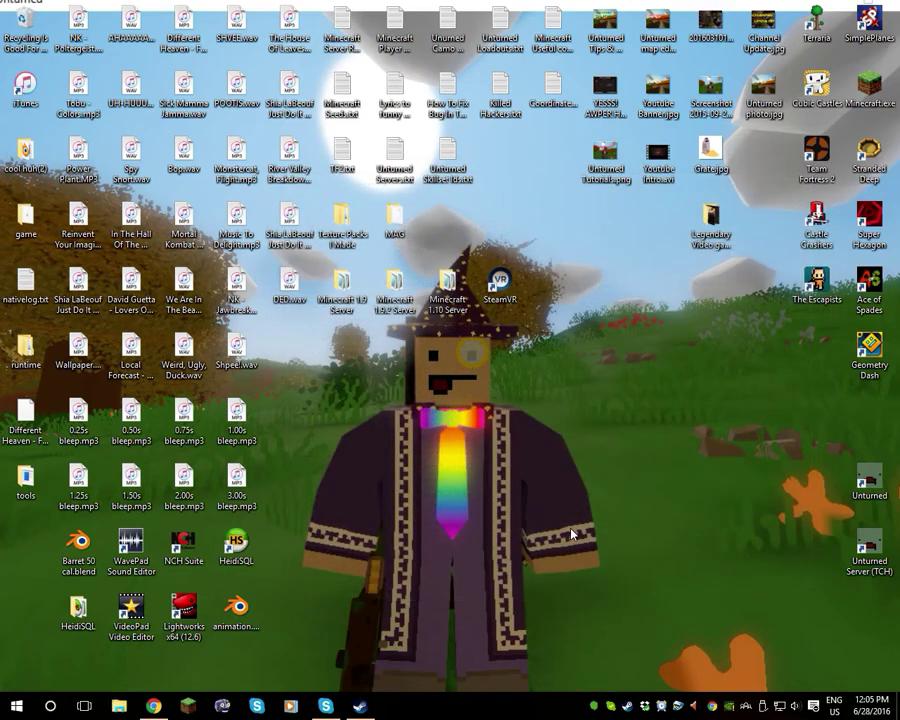
{"action": "key", "text": "ctrl+v"}
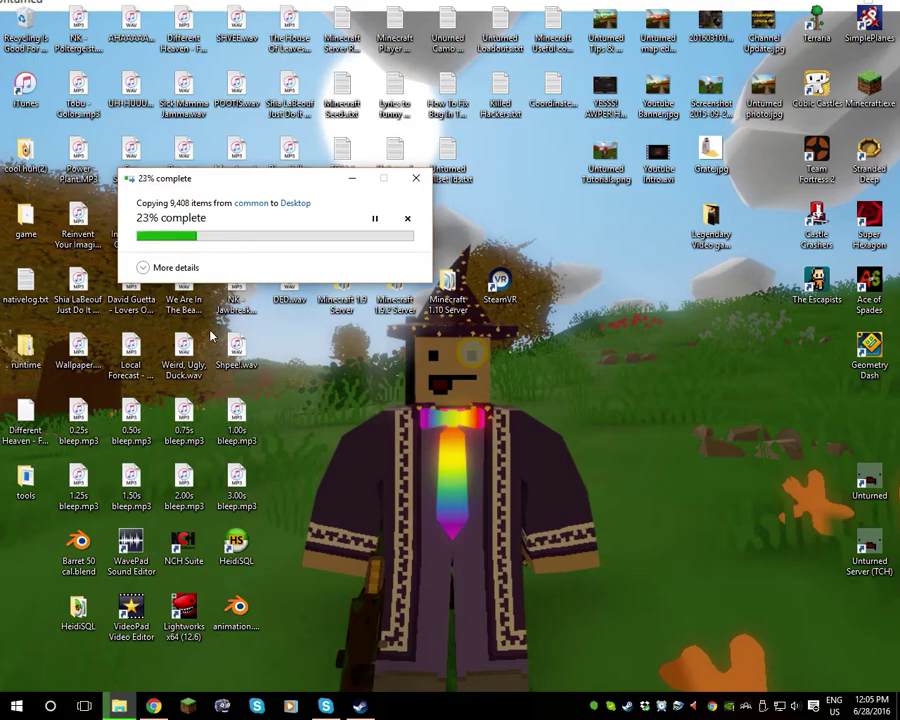
Switch to Chrome, maximize its window and search Google for "get rocket".
{"action": "left_click", "coordinate": [153, 706]}
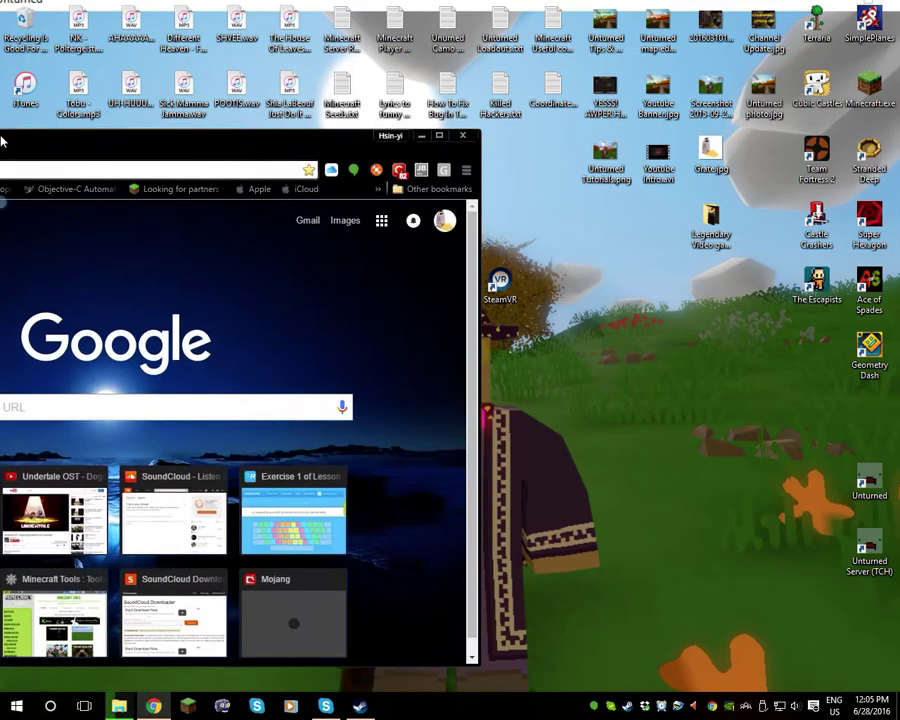
{"action": "left_click_drag", "start_coordinate": [75, 140], "coordinate": [348, 122]}
{"action": "left_click", "coordinate": [686, 133]}
{"action": "type", "text": "g"}
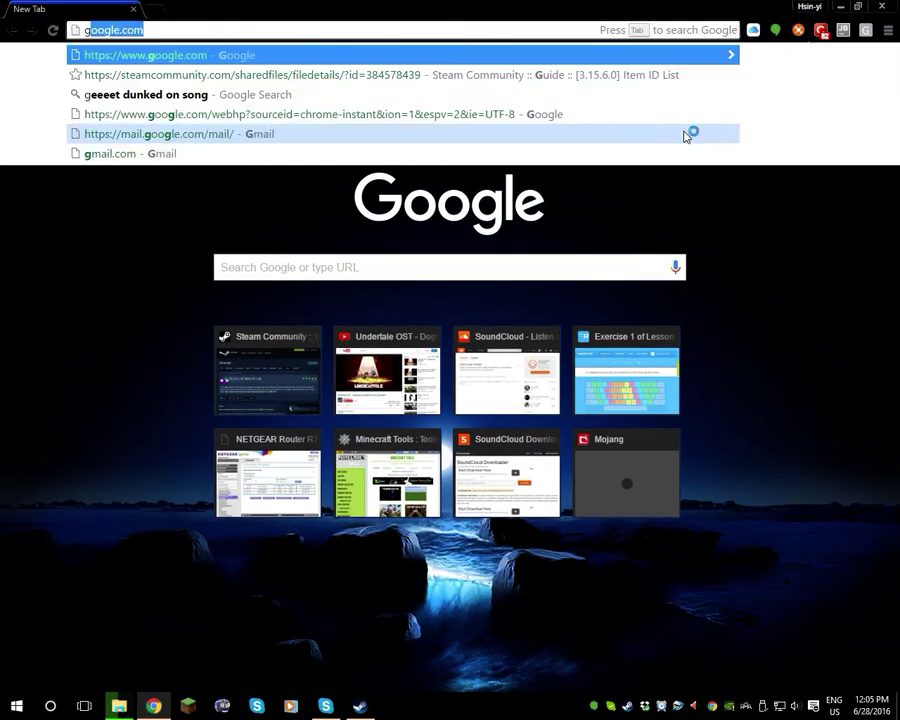
{"action": "type", "text": "et rocket"}
{"action": "key", "text": "Return"}
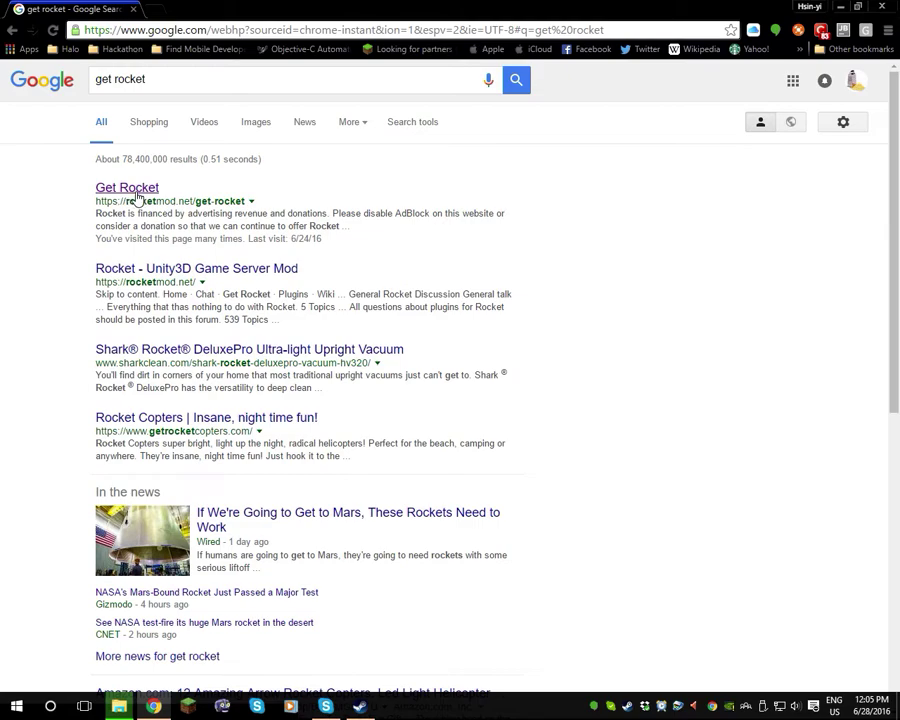
Download the beta of Rocket for Unturned (non-Linux) from rocketmod.net's Get Rocket page, agreeing to its license terms, and dismiss the download dialog.
{"action": "left_click", "coordinate": [137, 194]}
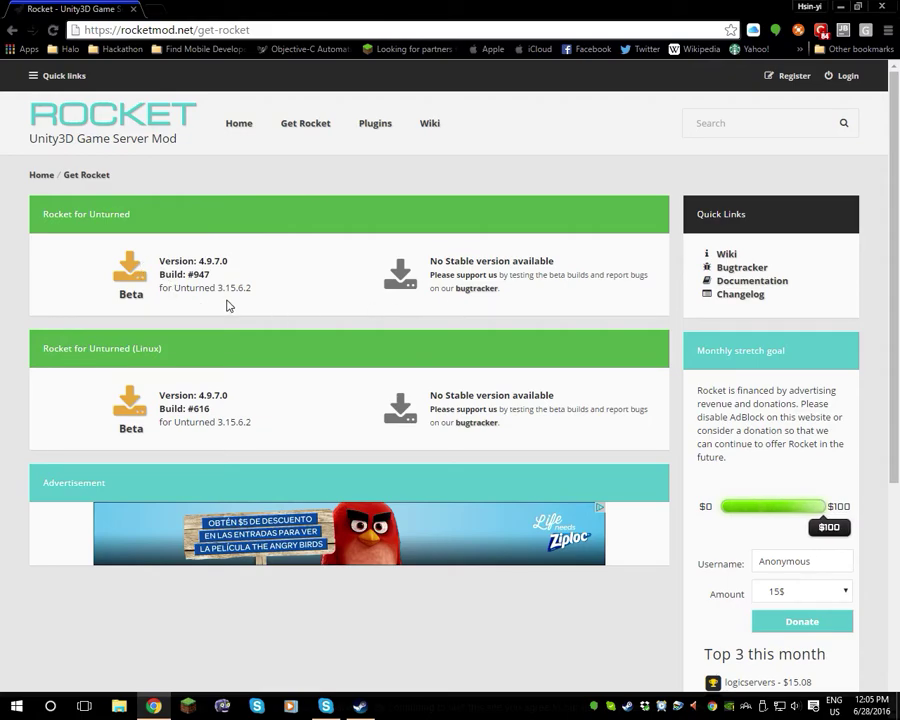
{"action": "left_click", "coordinate": [135, 270]}
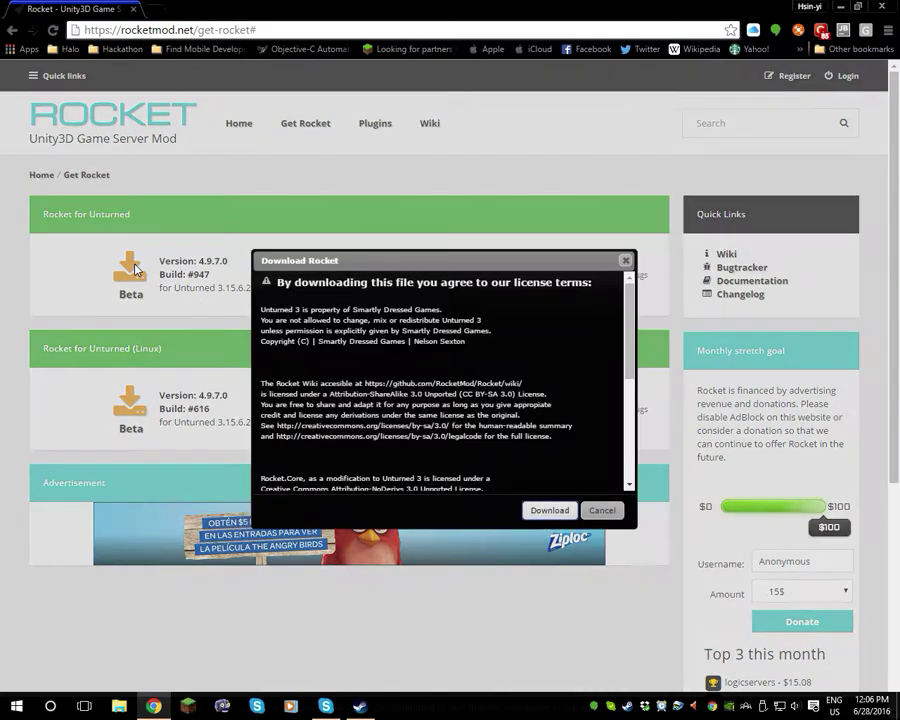
{"action": "left_click", "coordinate": [540, 512]}
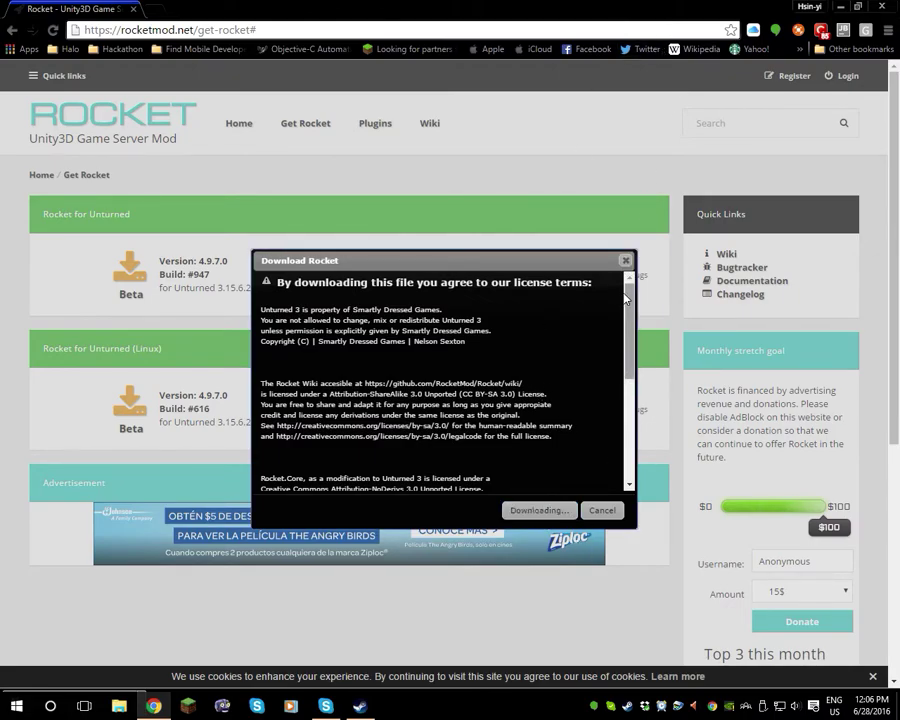
{"action": "left_click", "coordinate": [602, 510]}
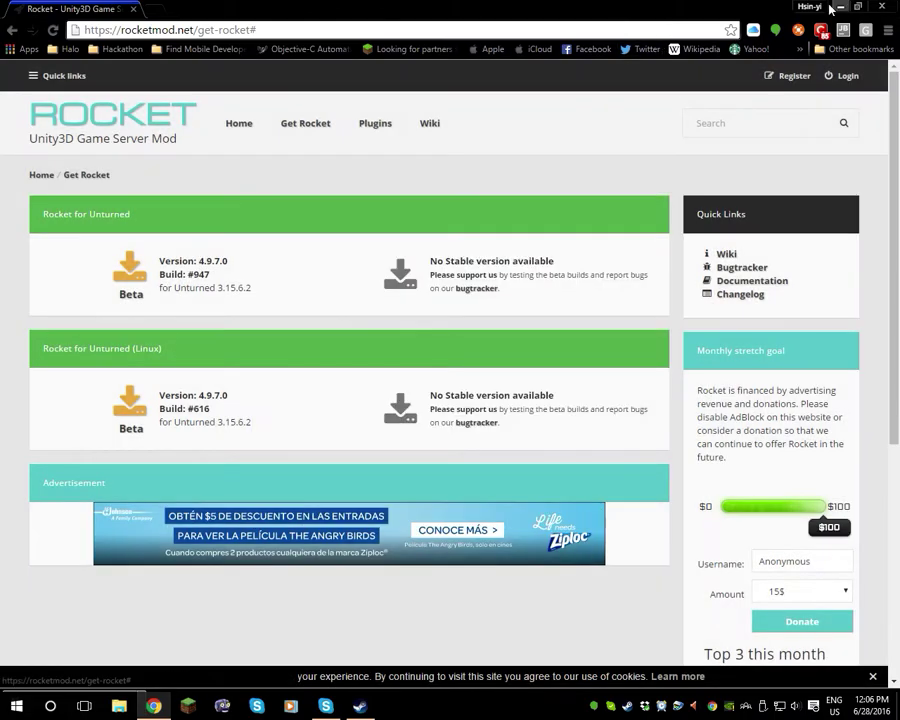
Clear the browser window out of the way and open the copied Unturned folder on the desktop.
{"action": "left_click_drag", "start_coordinate": [595, 6], "coordinate": [676, 50]}
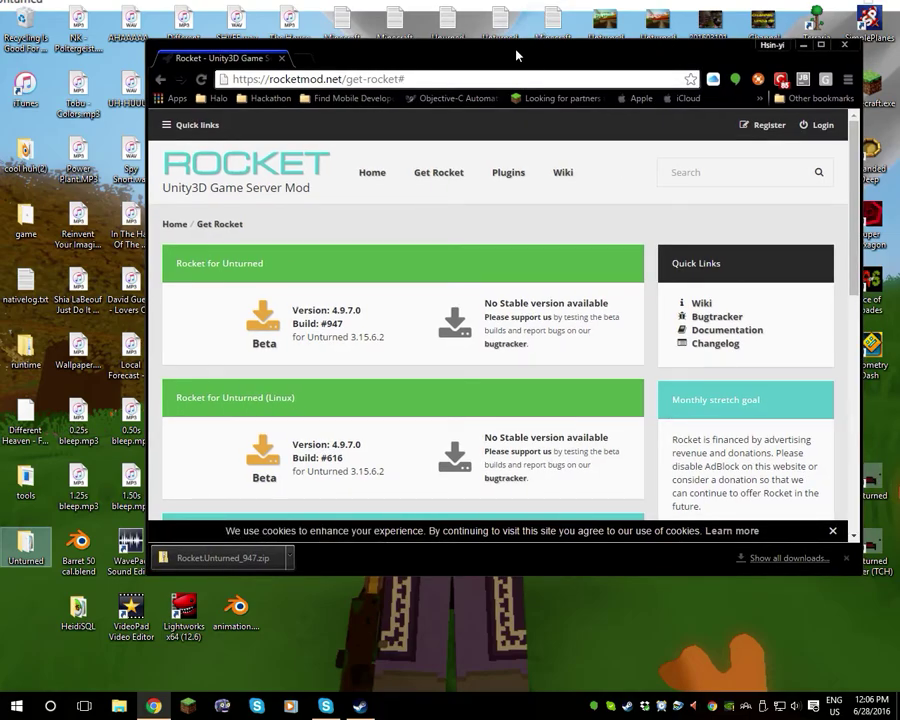
{"action": "key", "text": "super+d"}
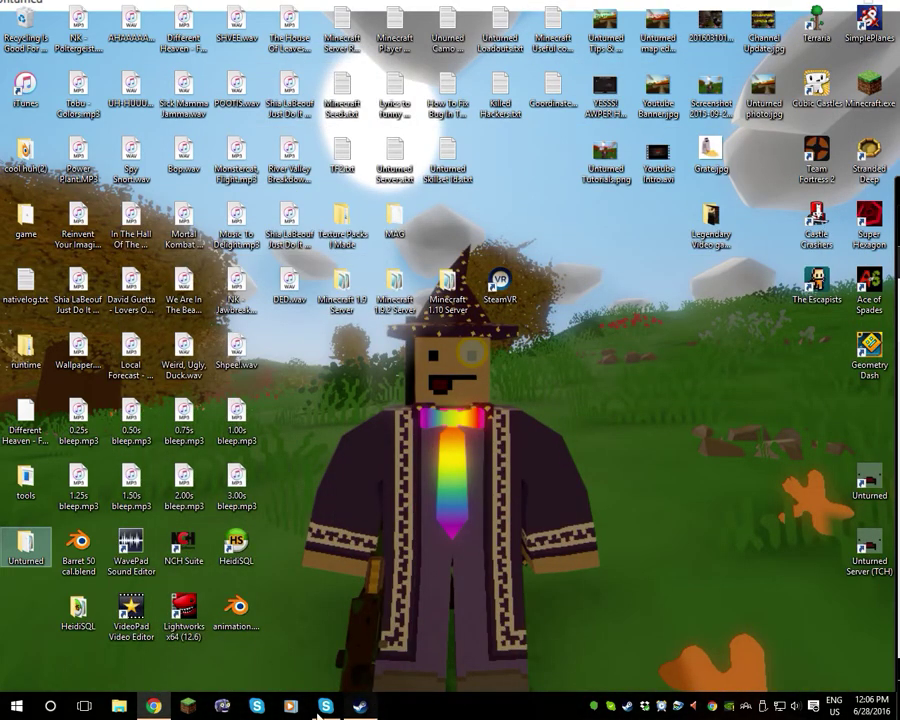
{"action": "left_click_drag", "start_coordinate": [25, 543], "coordinate": [513, 470]}
{"action": "double_click", "coordinate": [505, 480]}
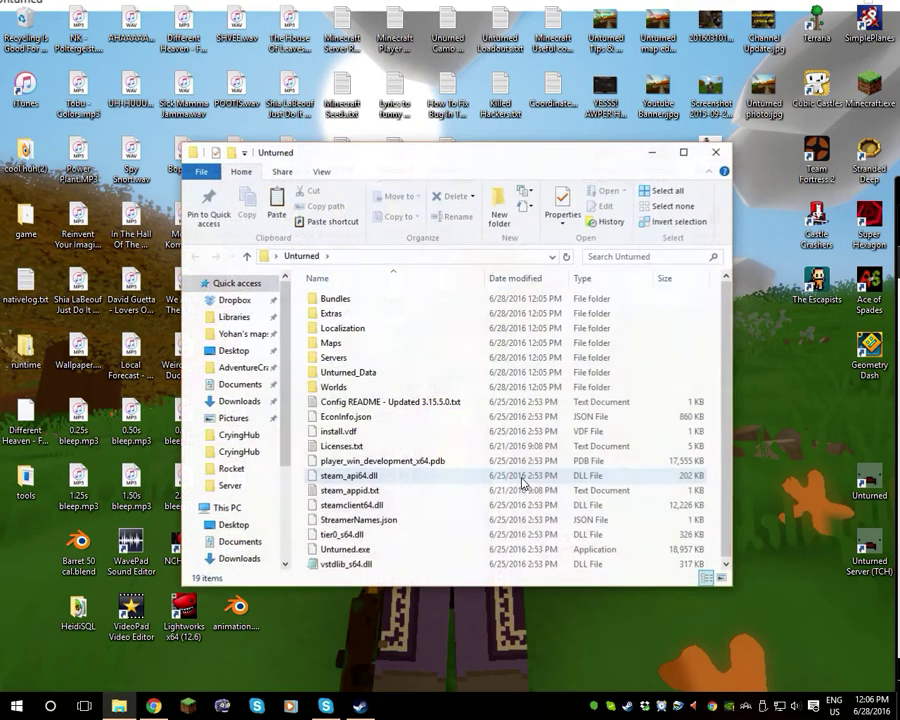
Create a shortcut to Unturned.exe inside the Unturned folder and select that shortcut.
{"action": "right_click", "coordinate": [362, 550]}
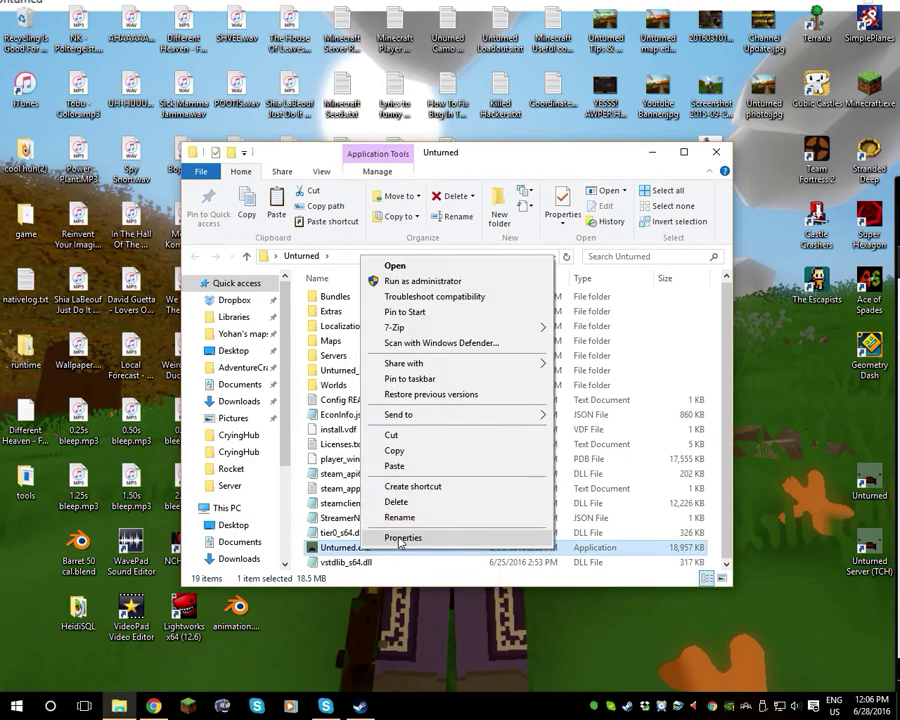
{"action": "left_click", "coordinate": [409, 487]}
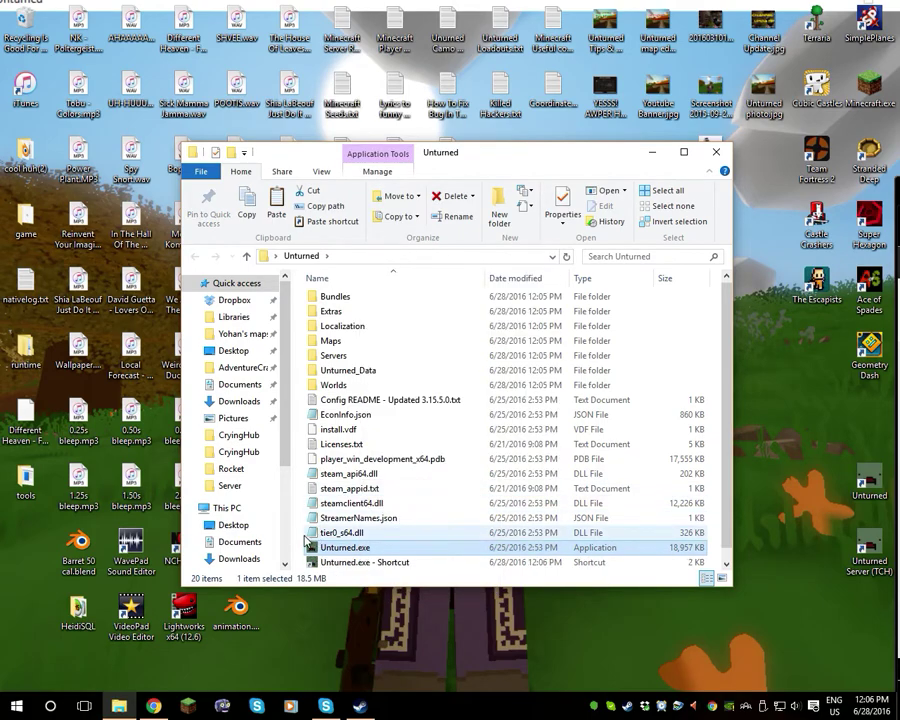
{"action": "scroll", "coordinate": [343, 541], "scroll_direction": "down", "scroll_amount": 1}
{"action": "left_click", "coordinate": [343, 533]}
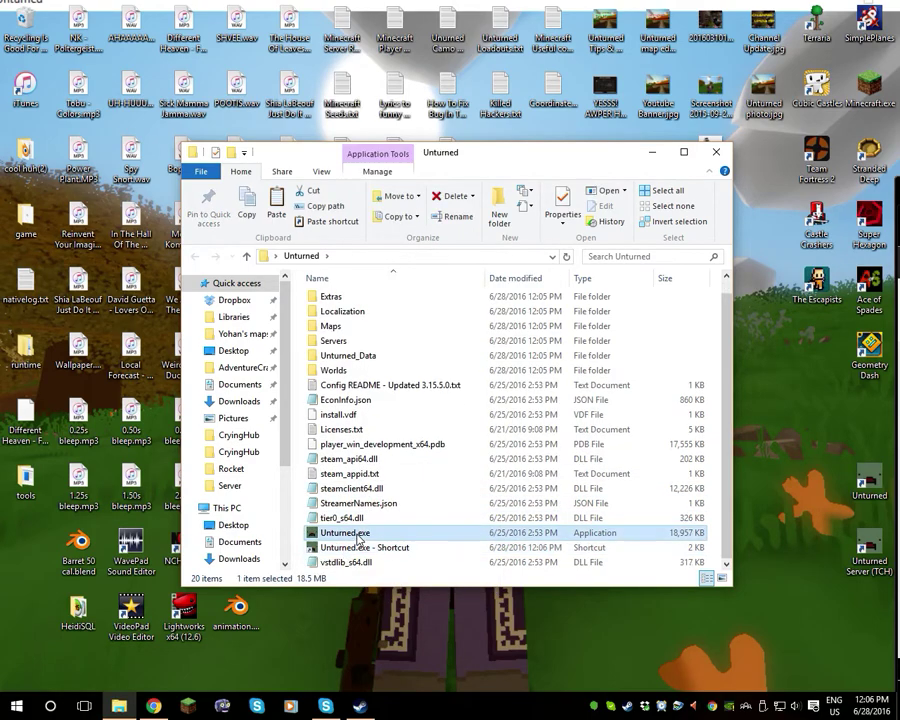
{"action": "left_click", "coordinate": [330, 548]}
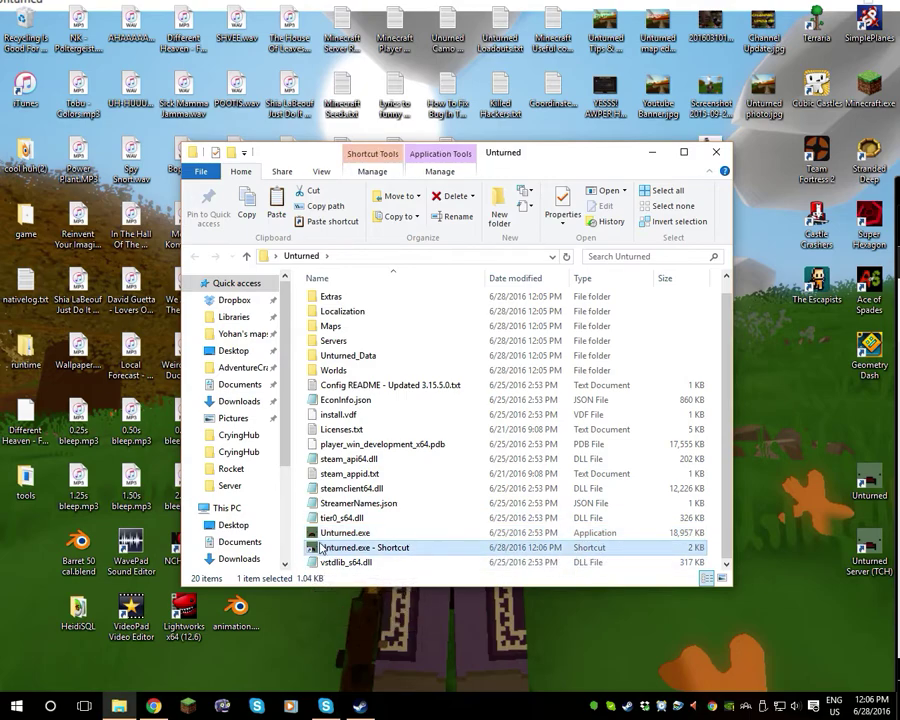
{"action": "key", "text": "Up"}
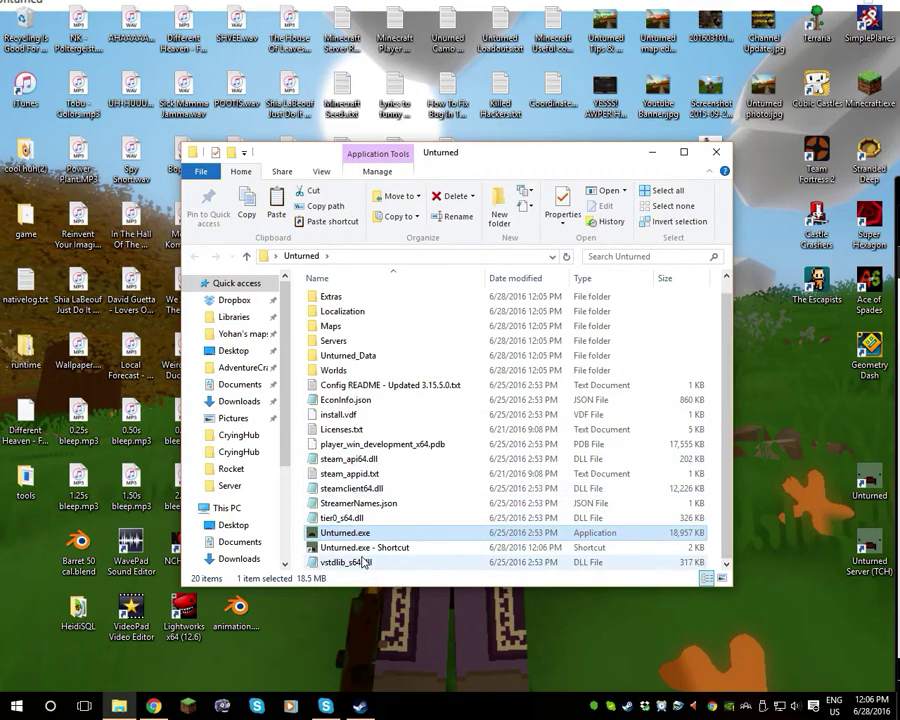
{"action": "left_click", "coordinate": [364, 550]}
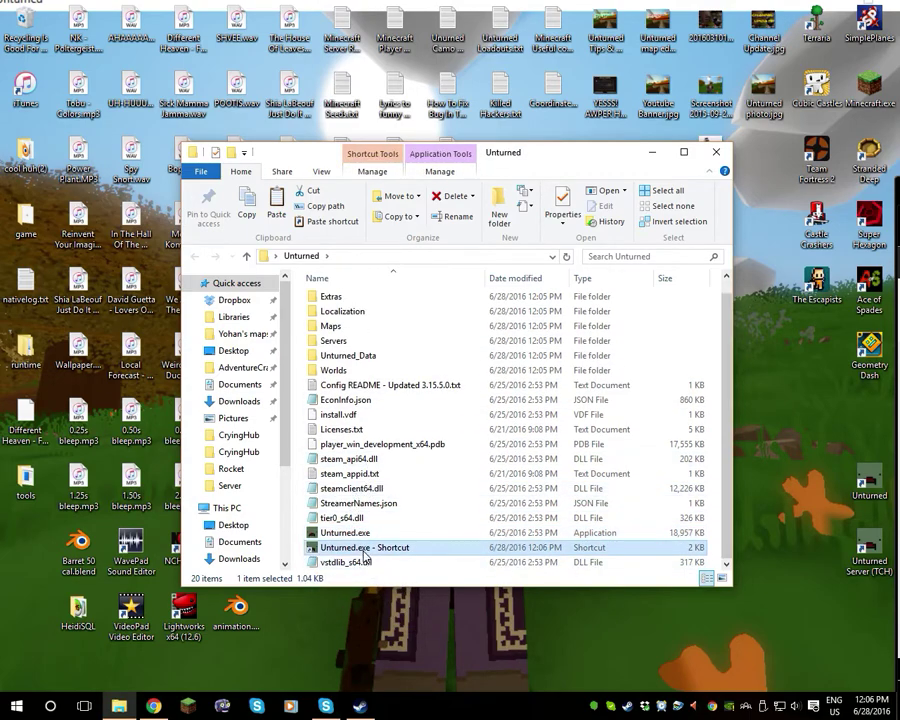
Open the properties of the Unturned.exe shortcut and enclose its target path in double quotation marks.
{"action": "right_click", "coordinate": [364, 556]}
{"action": "left_click", "coordinate": [405, 481]}
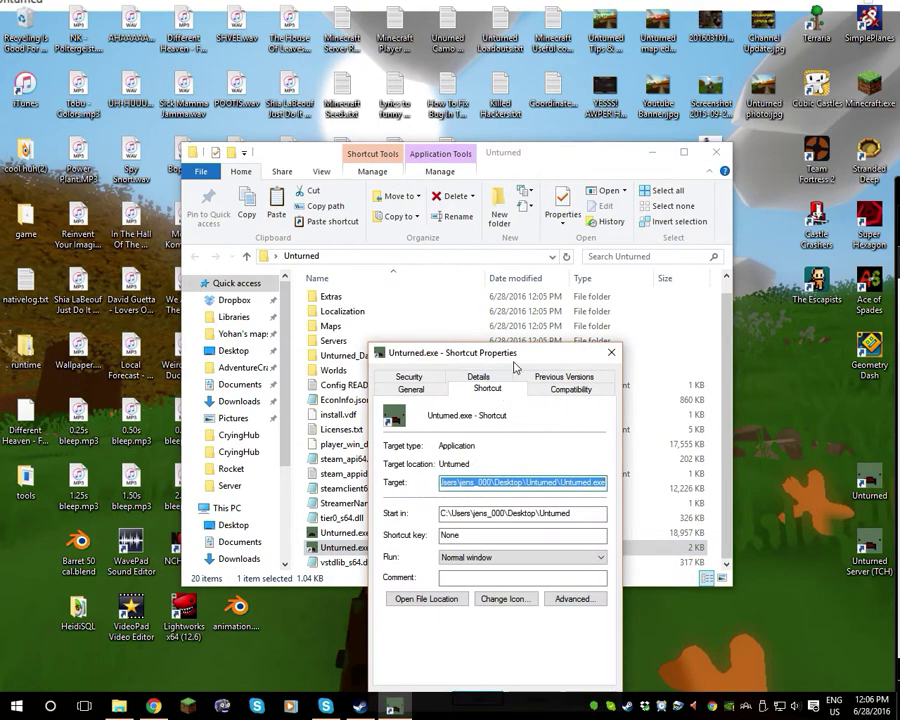
{"action": "left_click_drag", "start_coordinate": [514, 357], "coordinate": [294, 323]}
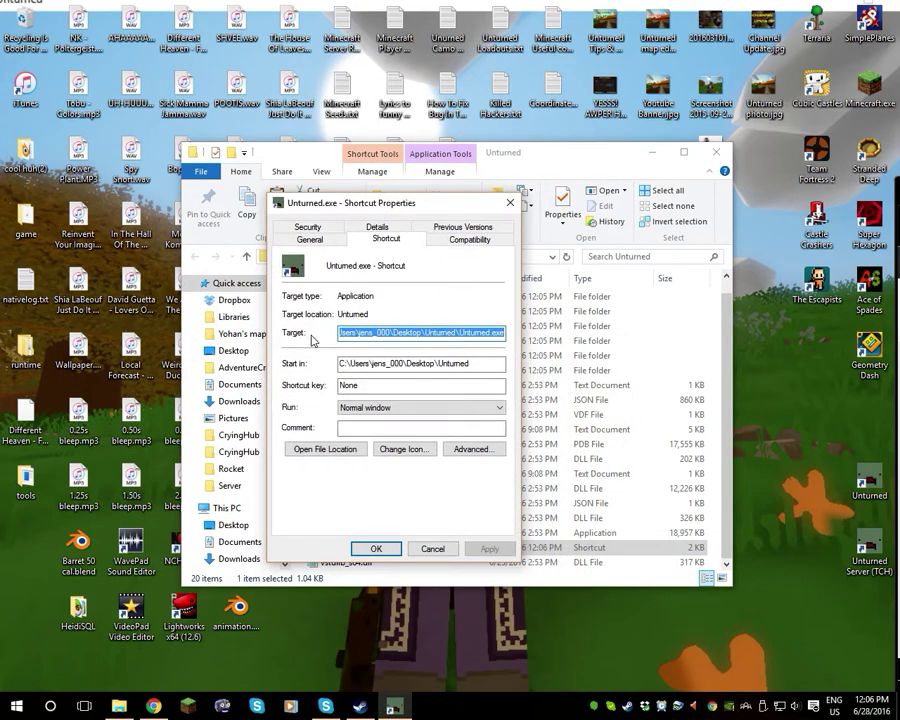
{"action": "left_click", "coordinate": [397, 336]}
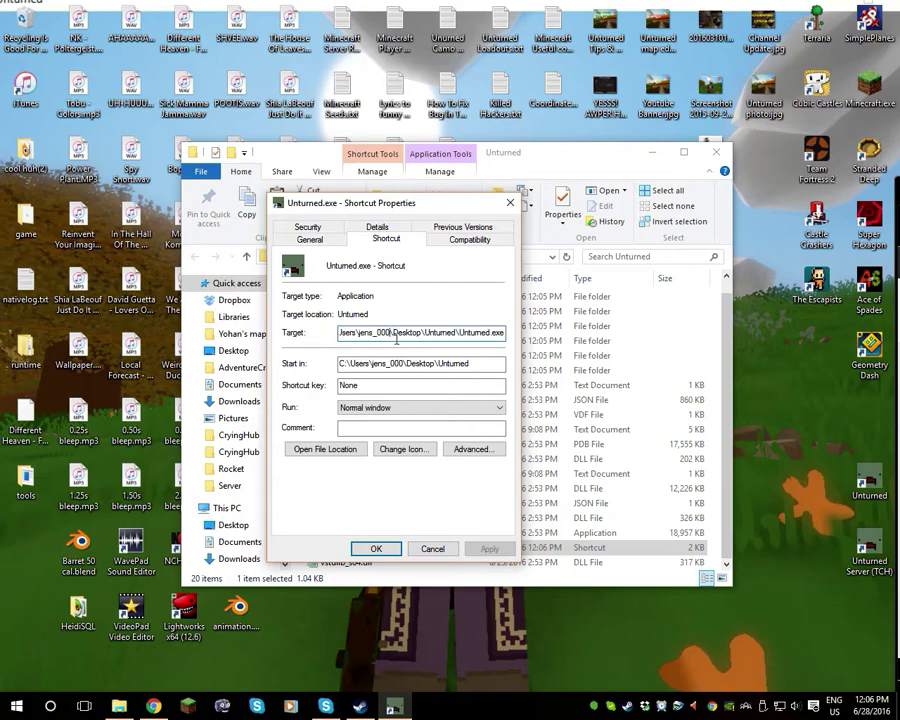
{"action": "key", "text": "Home"}
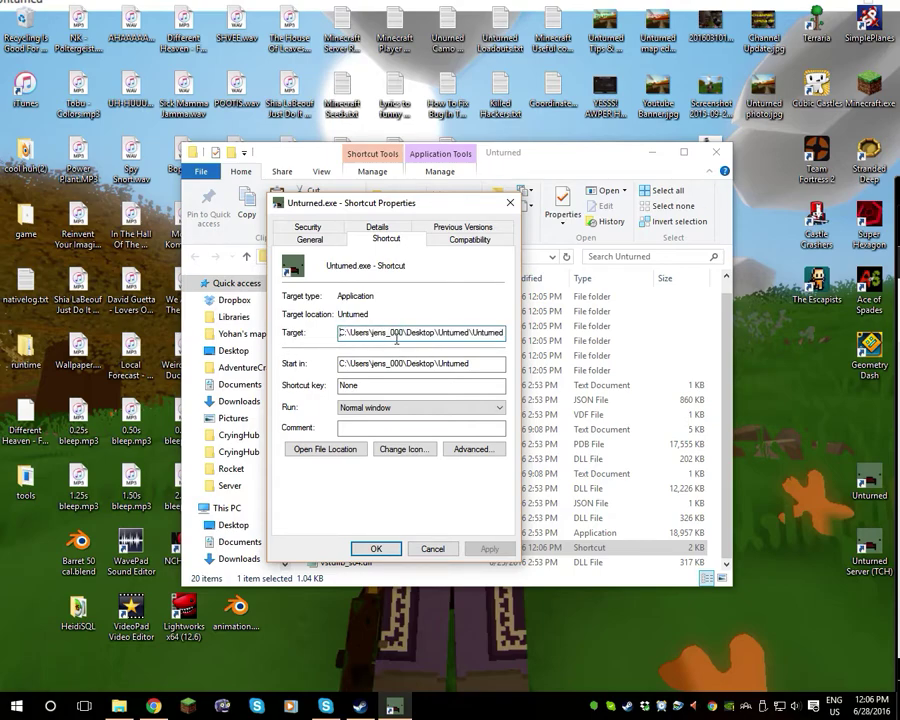
{"action": "type", "text": "\""}
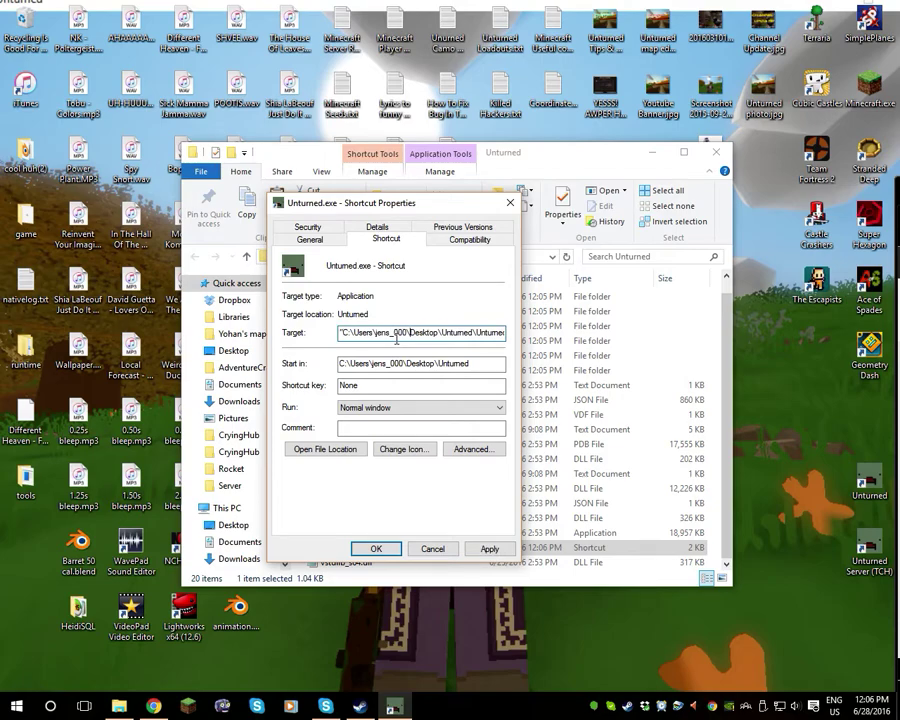
{"action": "key", "text": "End"}
{"action": "type", "text": "\" "}
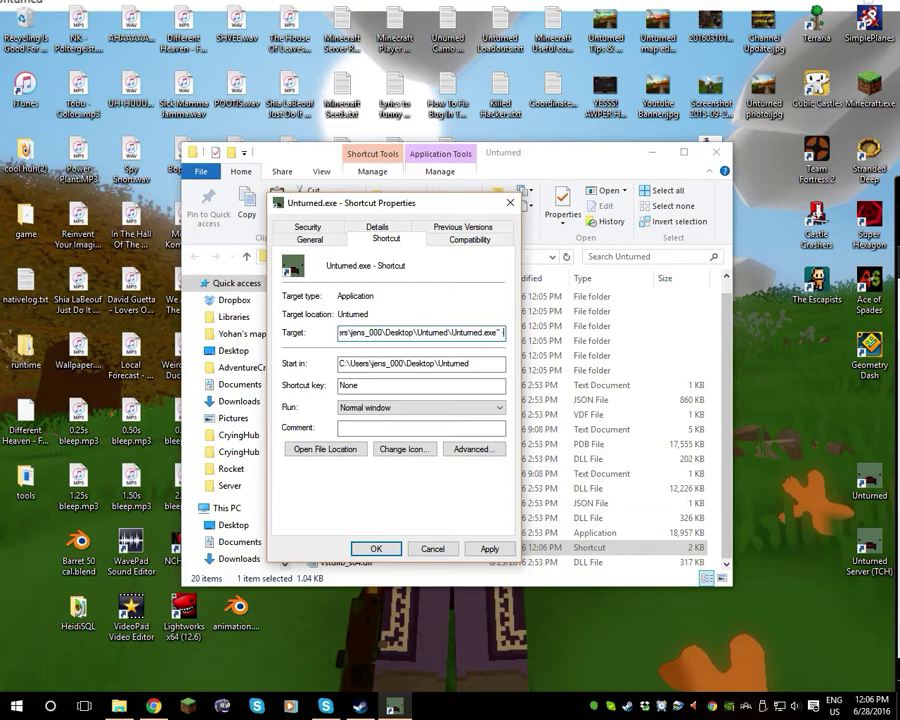
Append the launch options -nographics -batchmode after the quoted path in the shortcut's target.
{"action": "type", "text": " -b"}
{"action": "type", "text": "ographics"}
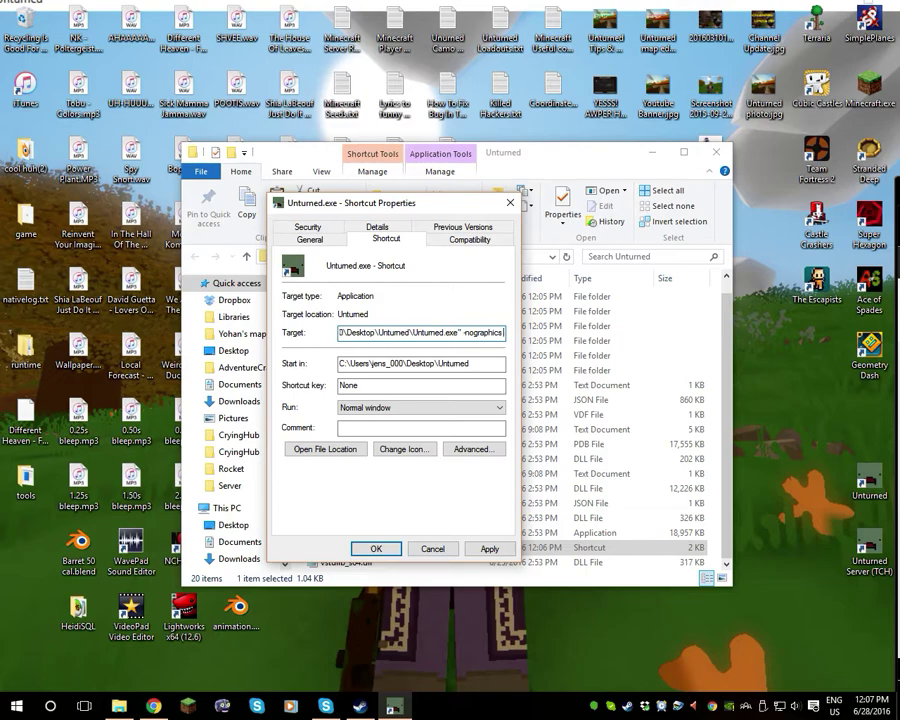
{"action": "type", "text": "-"}
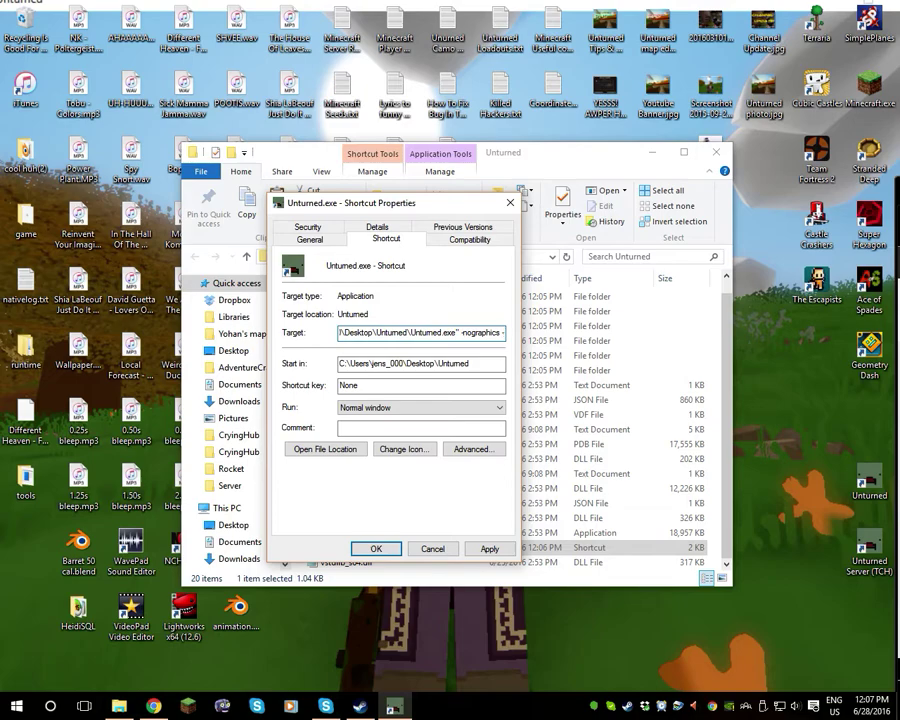
{"action": "type", "text": "batchmode"}
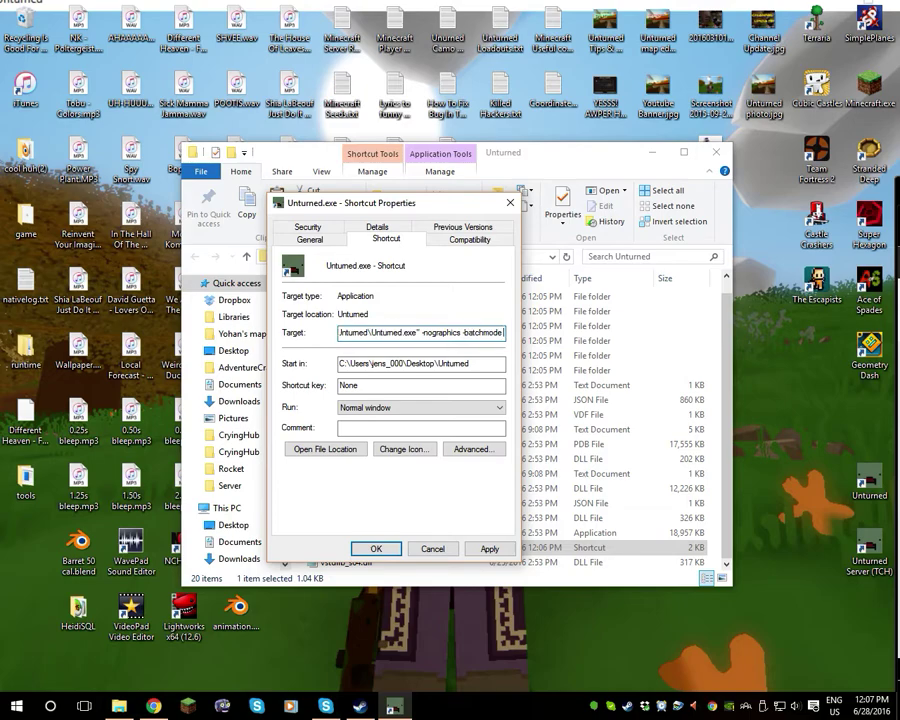
Add +secureserver/lmaorofl to the end of the shortcut's target and save the shortcut properties.
{"action": "type", "text": "  -"}
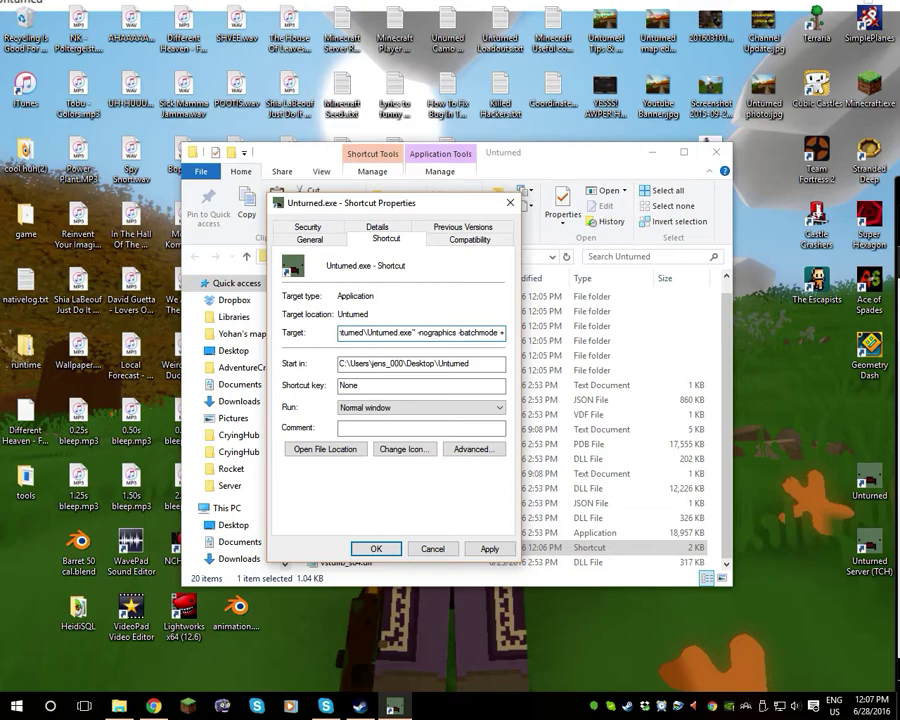
{"action": "type", "text": "se"}
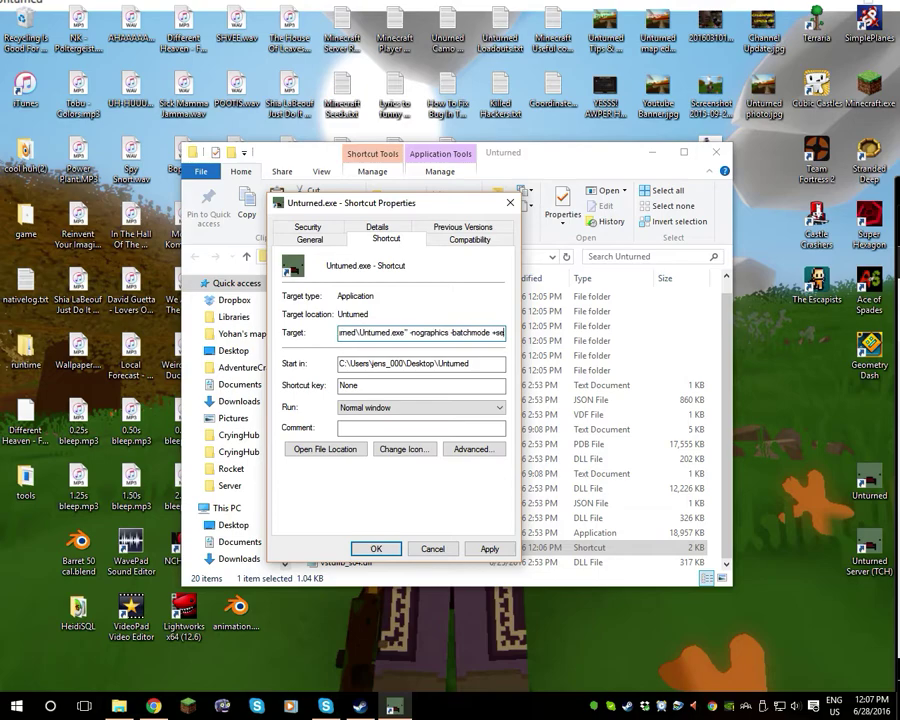
{"action": "type", "text": "cureserver"}
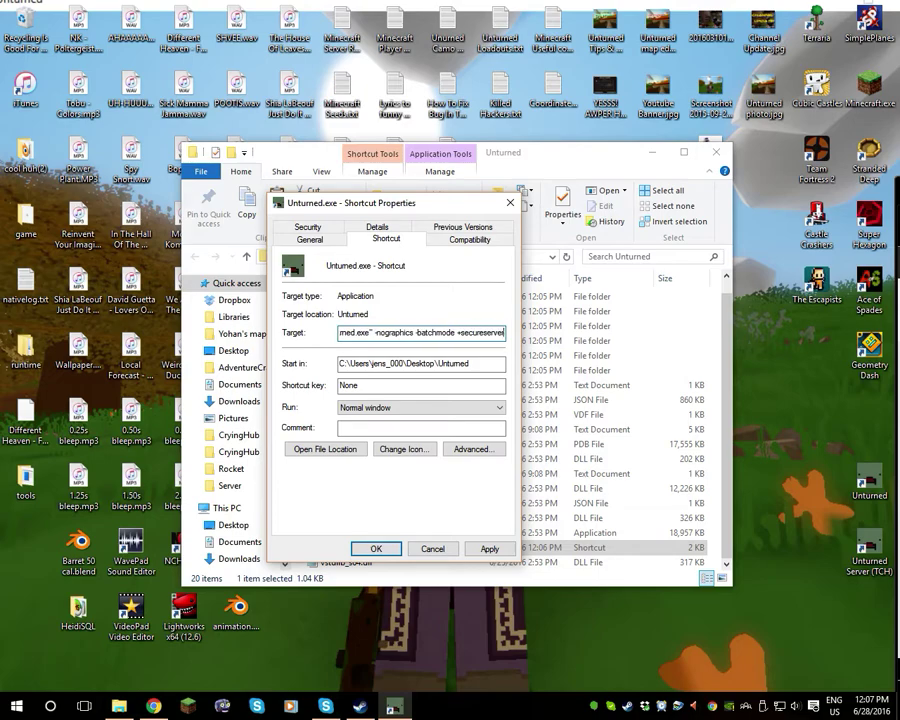
{"action": "type", "text": "/"}
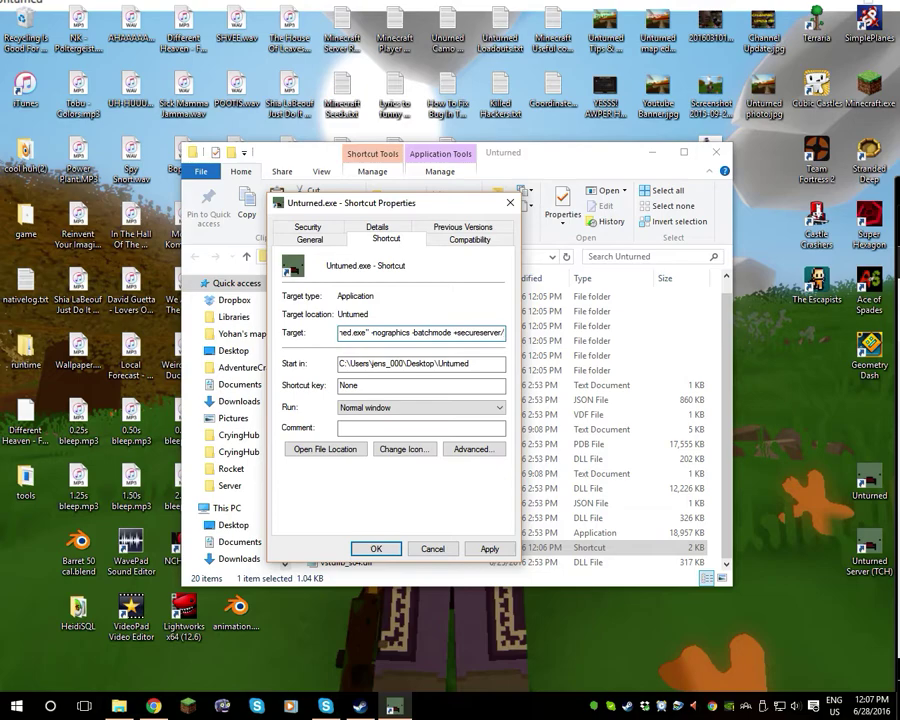
{"action": "type", "text": "maofle"}
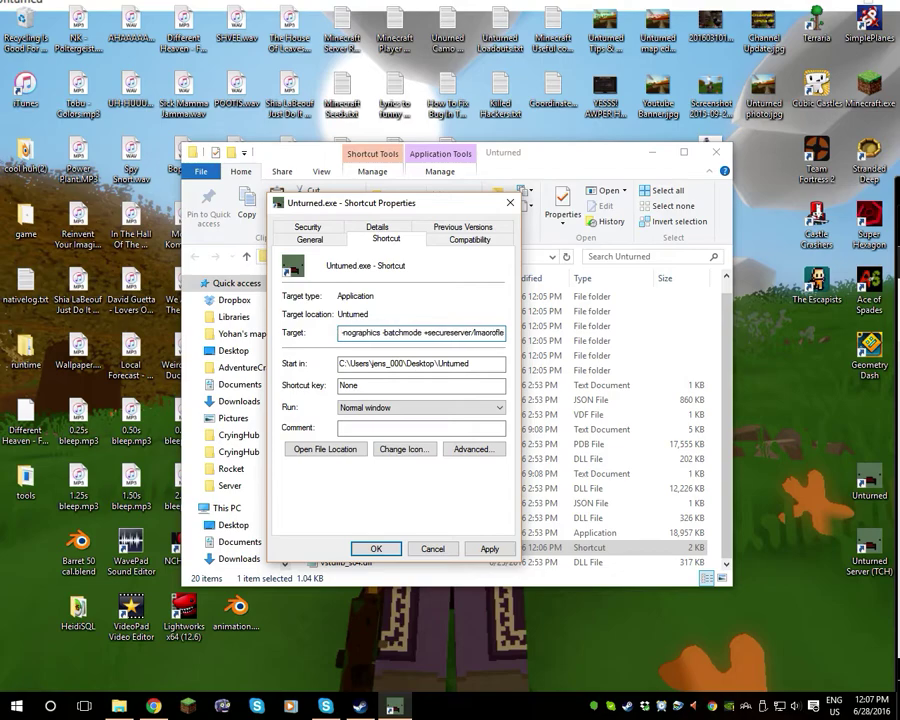
{"action": "key", "text": "BackSpace"}
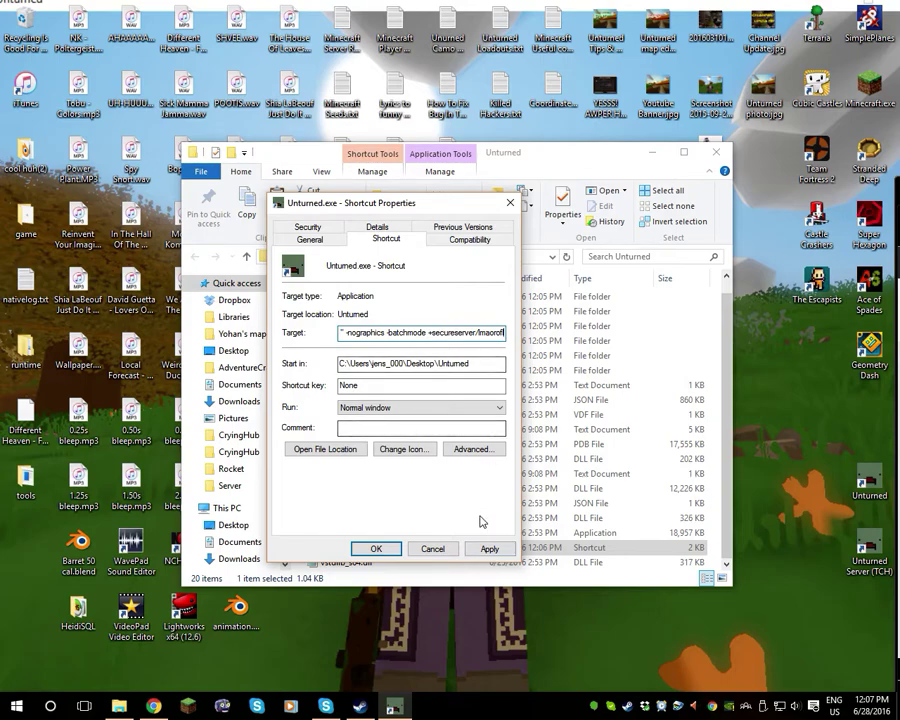
{"action": "left_click", "coordinate": [489, 548]}
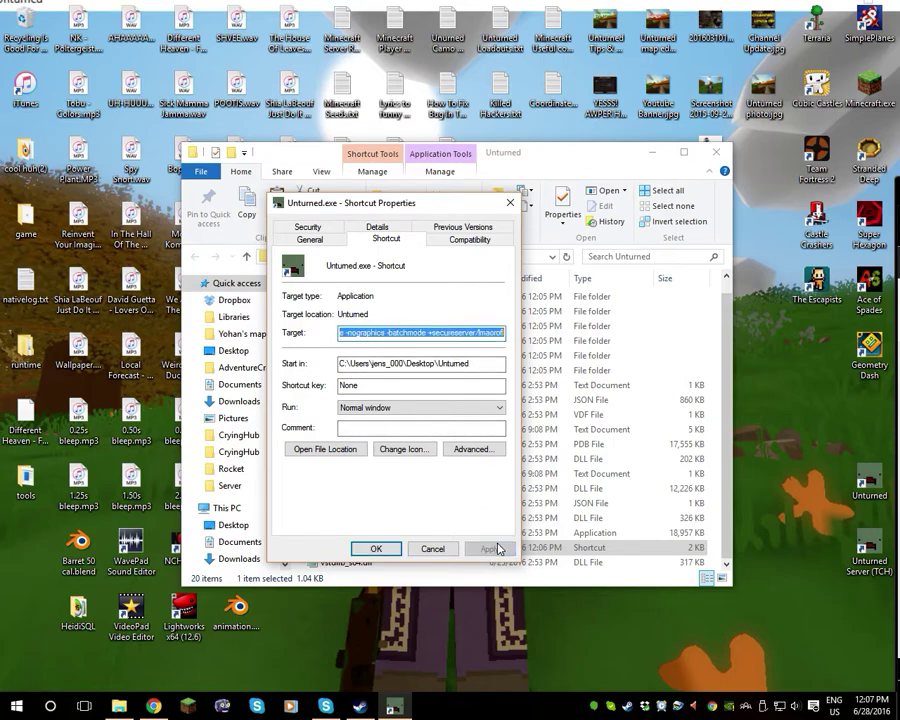
{"action": "left_click", "coordinate": [368, 550]}
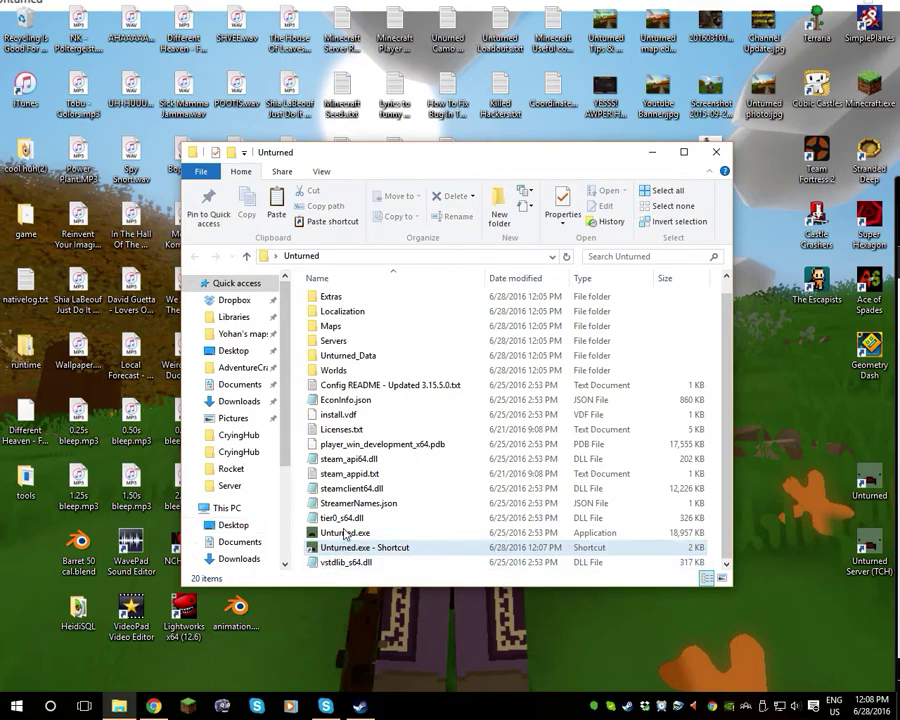
Delete the CryingHub folder from the Servers folder inside Unturned.
{"action": "double_click", "coordinate": [352, 341]}
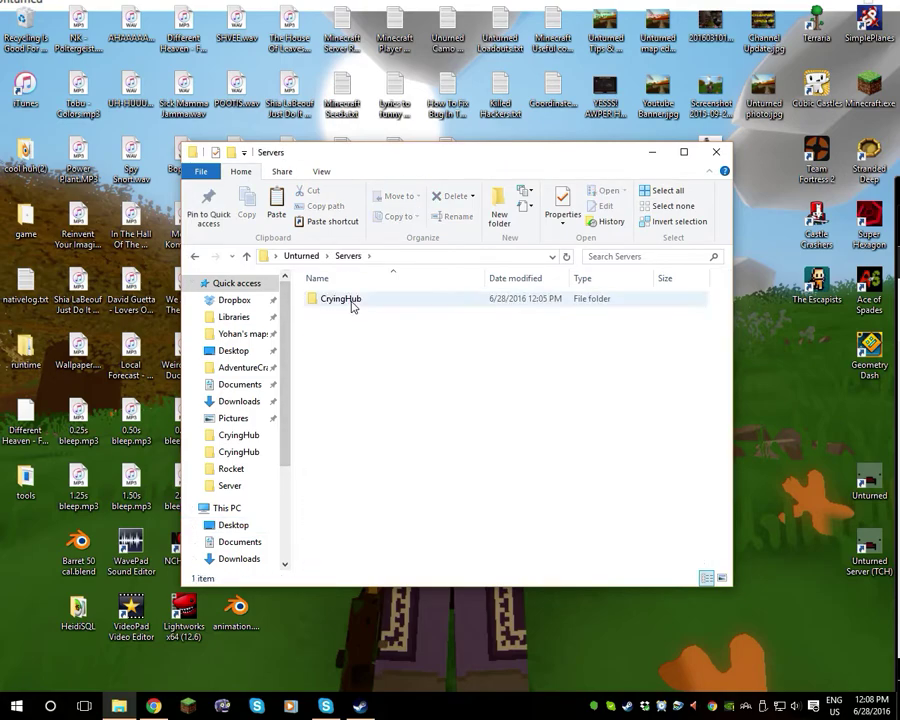
{"action": "left_click", "coordinate": [346, 301]}
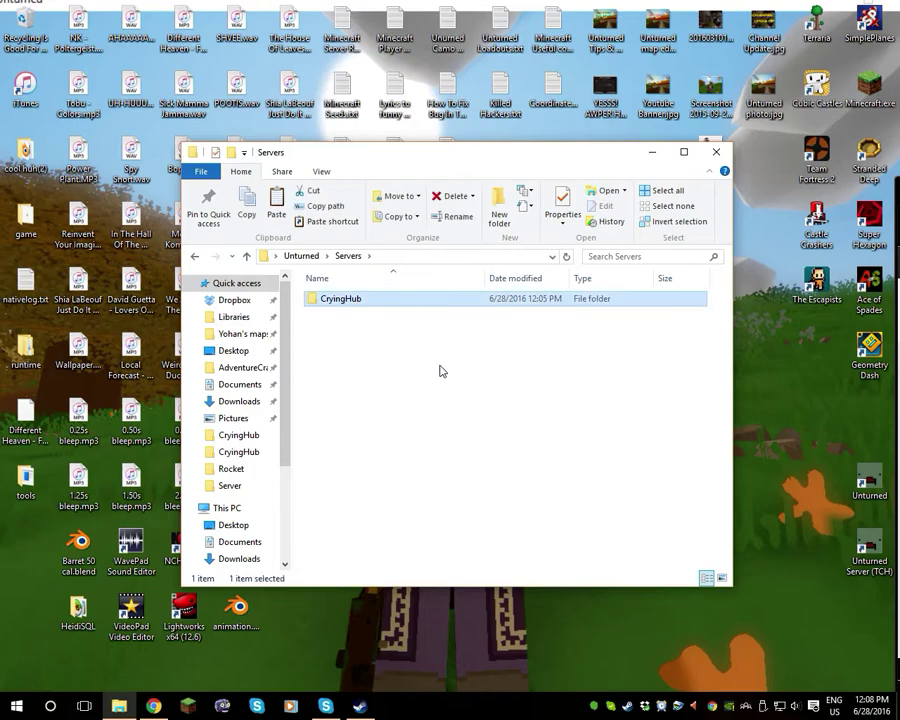
{"action": "key", "text": "Delete"}
Return to the Unturned folder and launch the server with the Unturned.exe shortcut.
{"action": "left_click", "coordinate": [302, 256]}
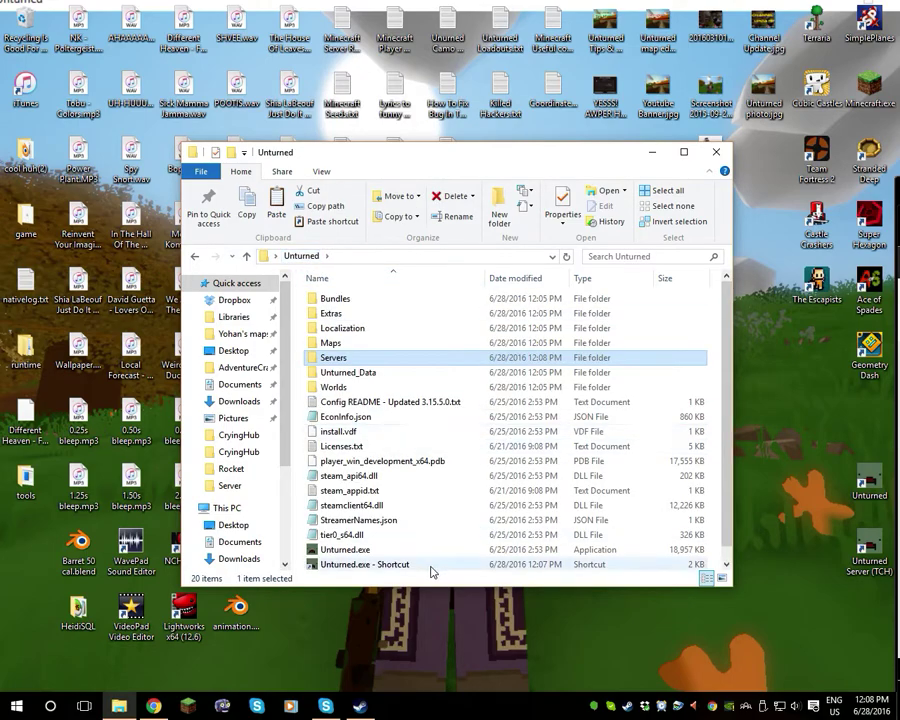
{"action": "scroll", "coordinate": [425, 565], "scroll_direction": "down", "scroll_amount": 1}
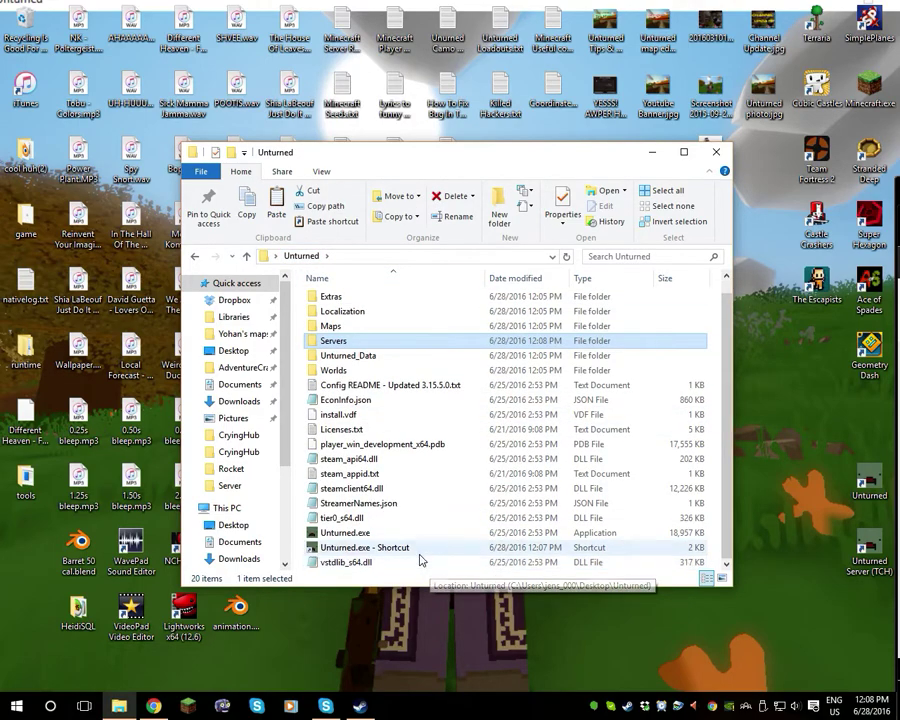
{"action": "double_click", "coordinate": [420, 550]}
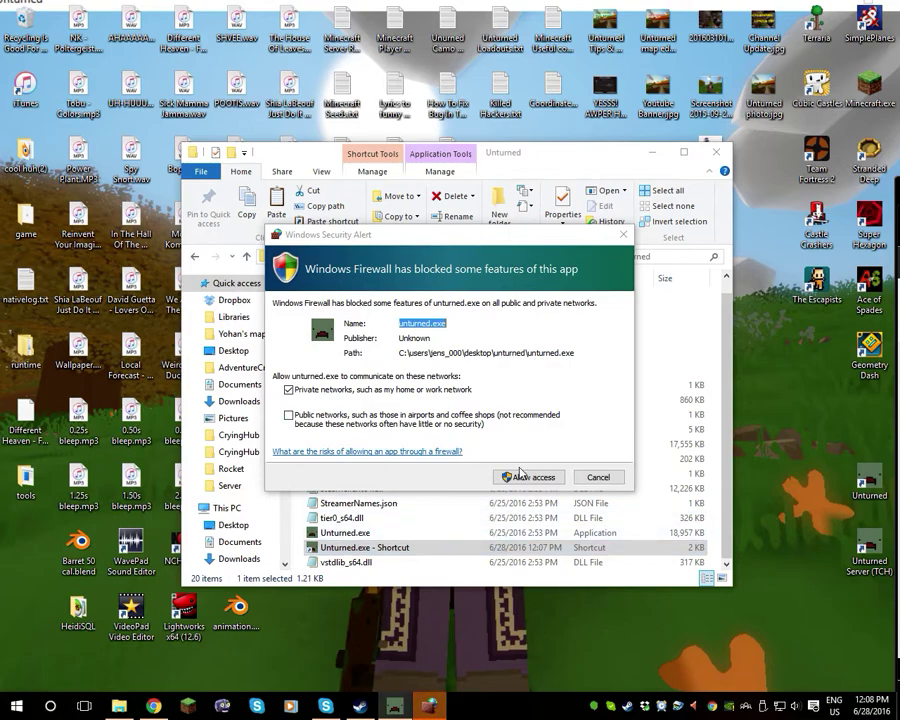
Allow unturned.exe through Windows Firewall on private networks and check the lmaorofl folder inside Servers.
{"action": "left_click", "coordinate": [530, 478]}
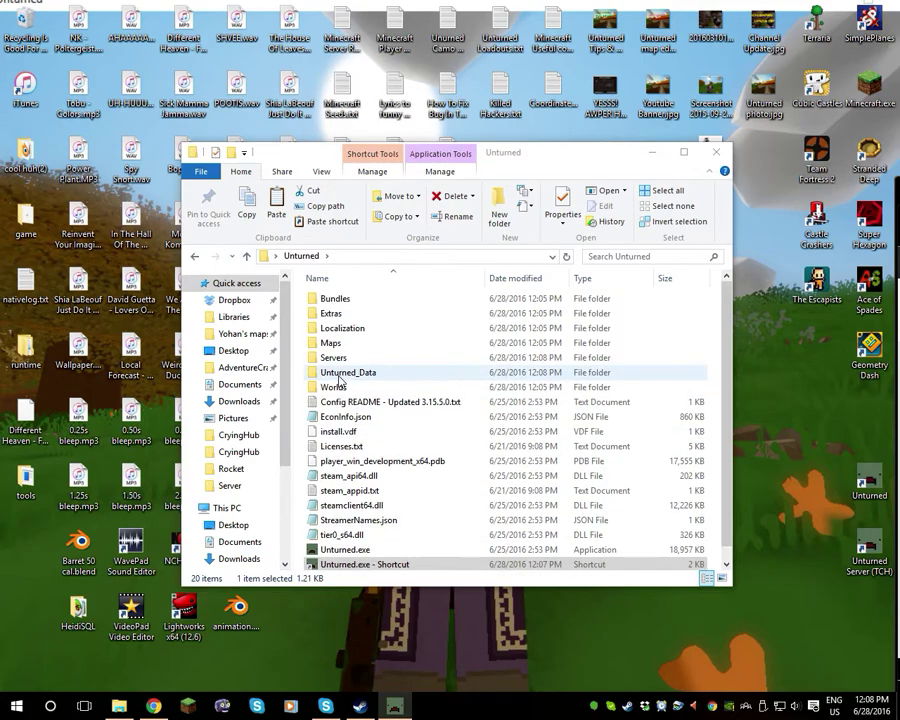
{"action": "double_click", "coordinate": [368, 357]}
{"action": "left_click", "coordinate": [350, 300]}
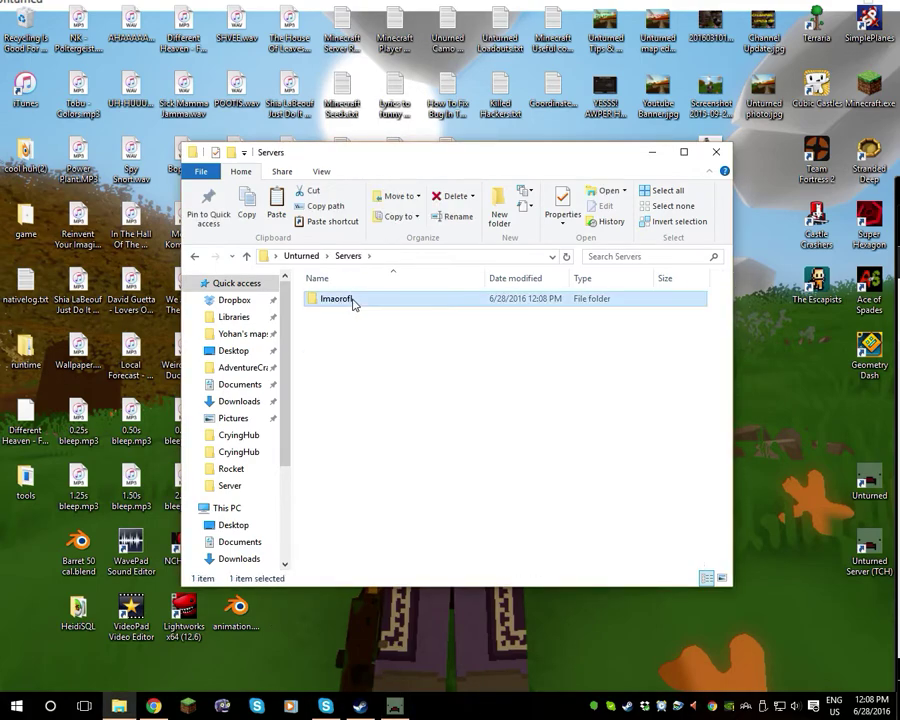
{"action": "double_click", "coordinate": [352, 300]}
{"action": "left_click", "coordinate": [341, 260]}
{"action": "left_click", "coordinate": [314, 256]}
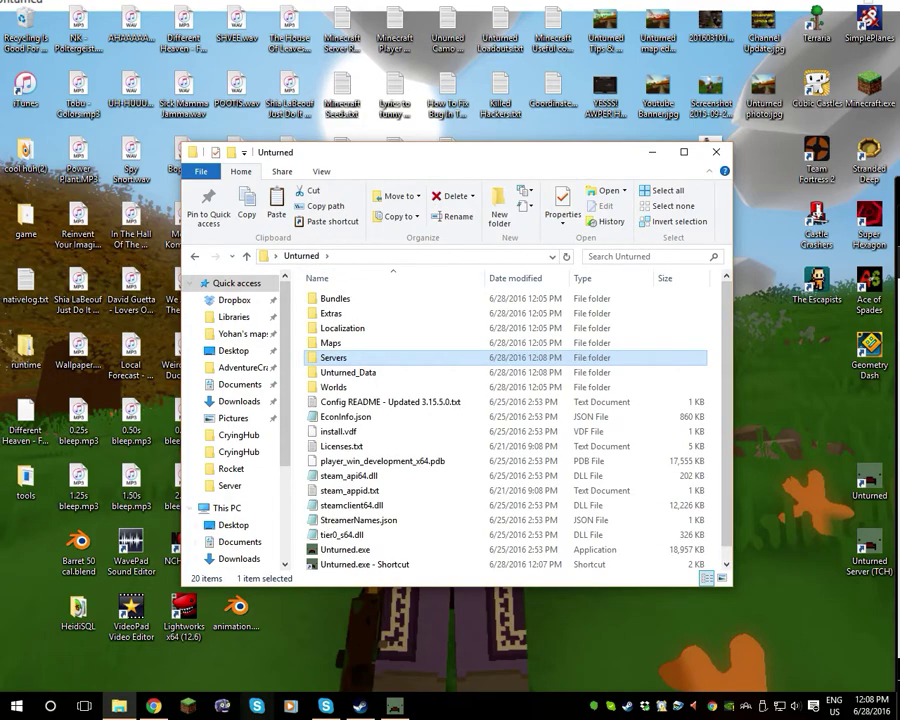
Open Rocket.Unturned_947.zip from the Downloads folder, select all its contents and move its window out of the way.
{"action": "left_click", "coordinate": [869, 485]}
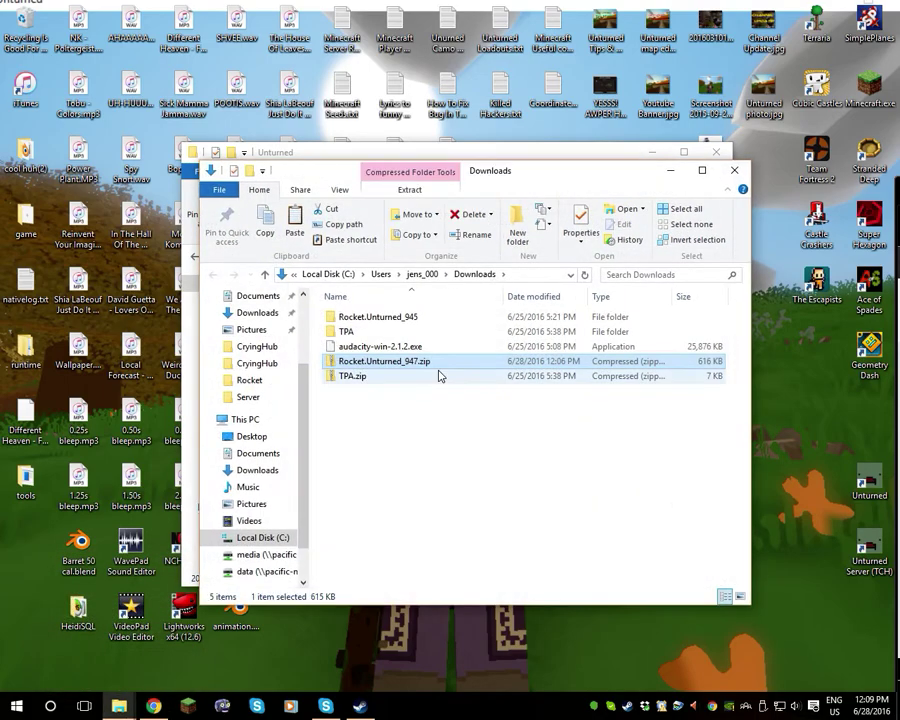
{"action": "key", "text": "ctrl+w"}
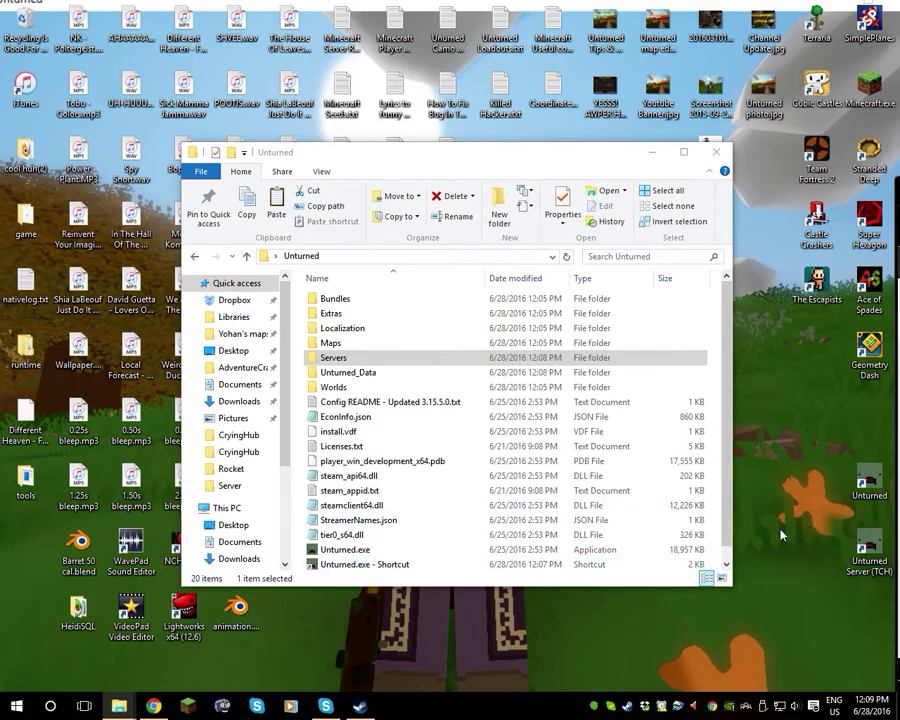
{"action": "left_click", "coordinate": [360, 357]}
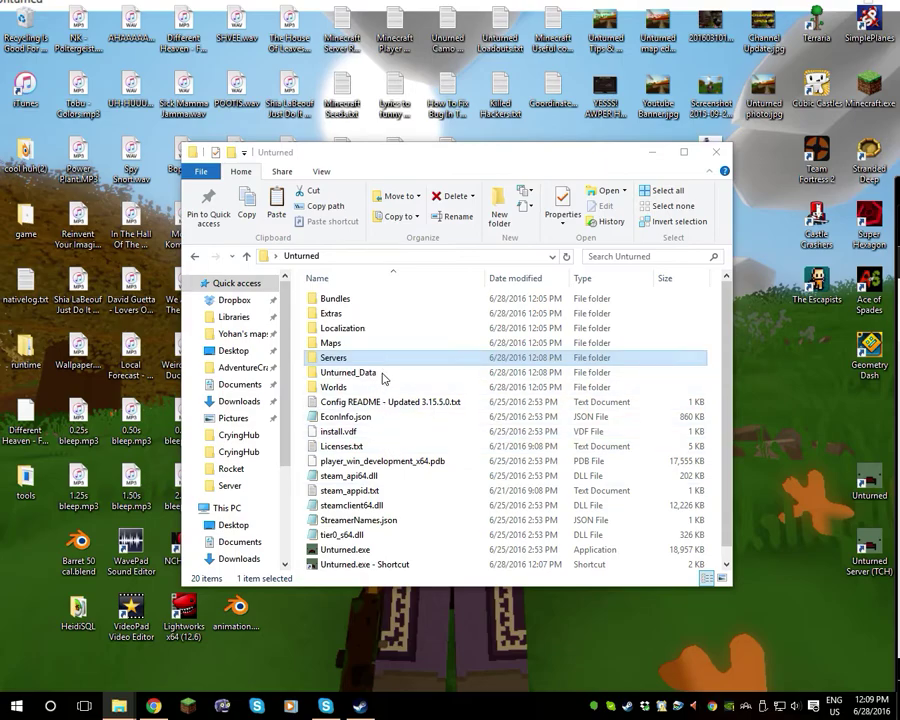
{"action": "key", "text": "alt+Tab"}
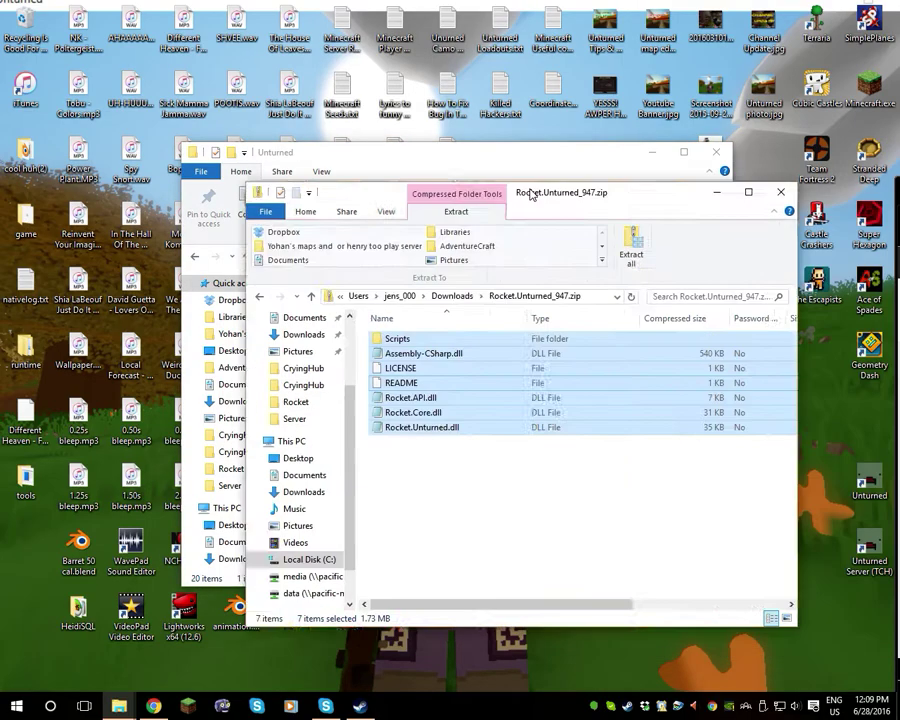
{"action": "left_click_drag", "start_coordinate": [531, 193], "coordinate": [434, 145]}
{"action": "left_click", "coordinate": [315, 470]}
{"action": "left_click", "coordinate": [363, 249]}
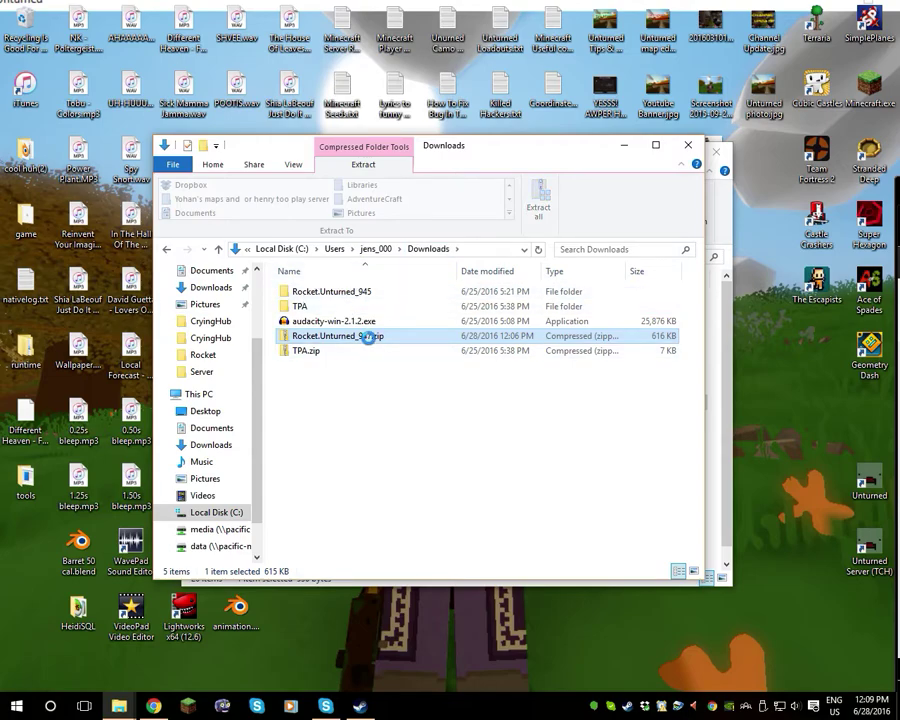
{"action": "double_click", "coordinate": [367, 338]}
{"action": "left_click_drag", "start_coordinate": [364, 412], "coordinate": [373, 273]}
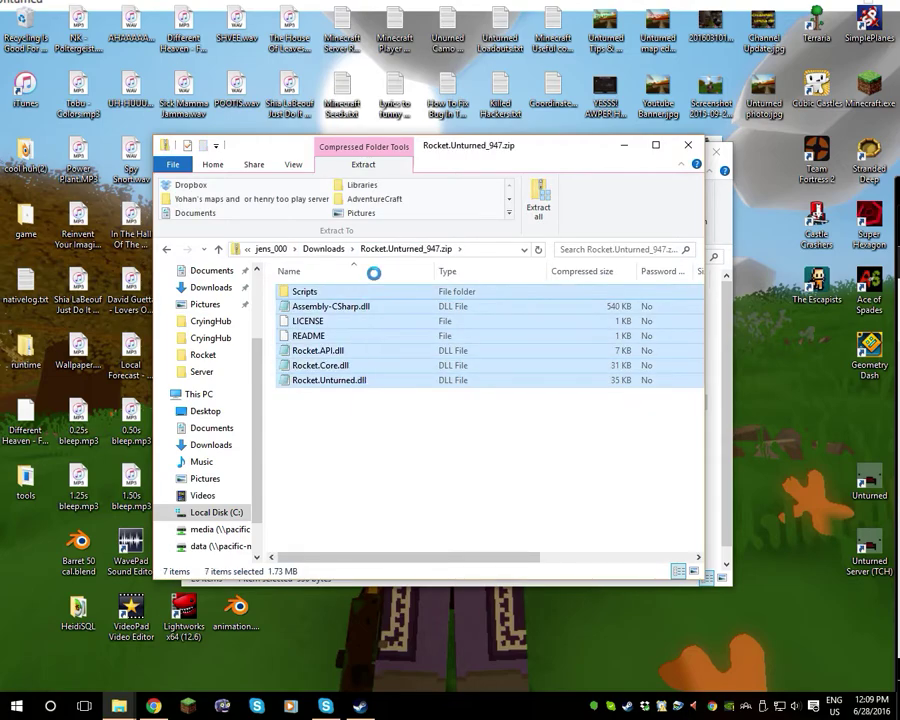
{"action": "left_click_drag", "start_coordinate": [498, 150], "coordinate": [880, 160]}
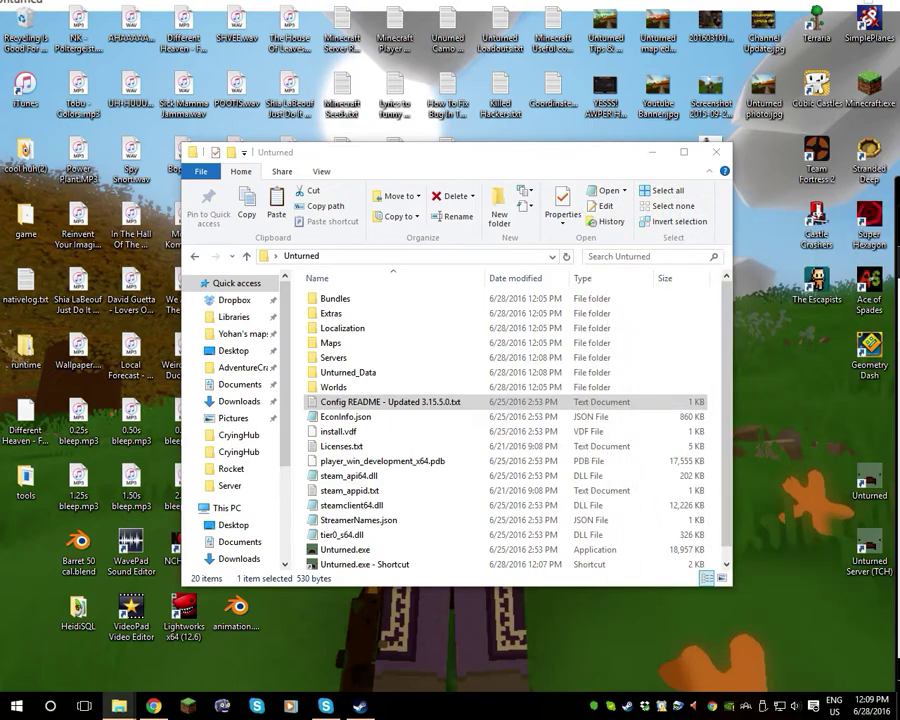
{"action": "left_click", "coordinate": [296, 376]}
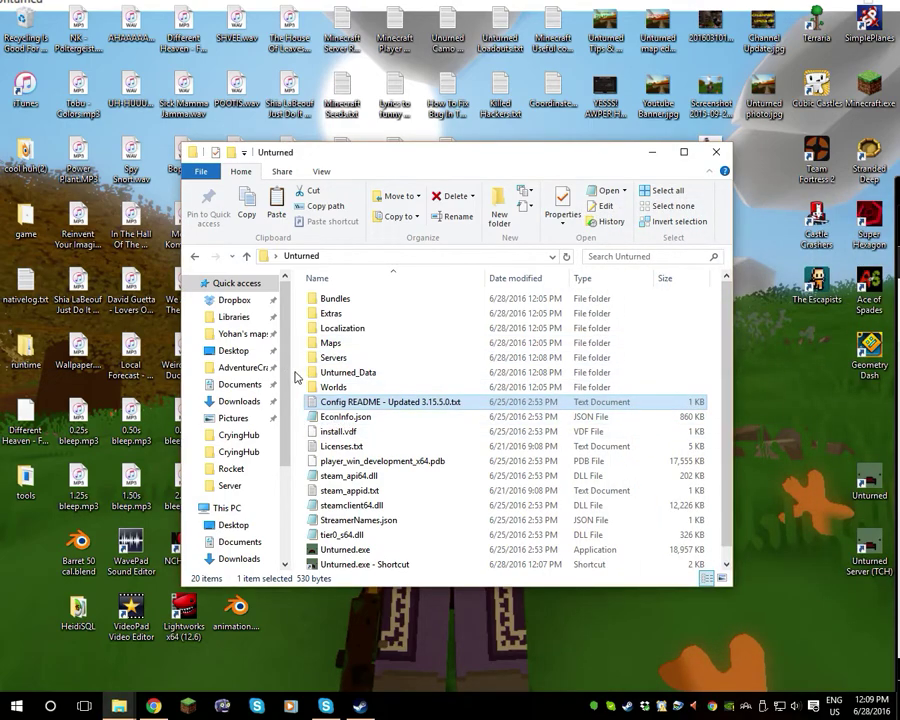
{"action": "left_click", "coordinate": [330, 401], "text": "ctrl"}
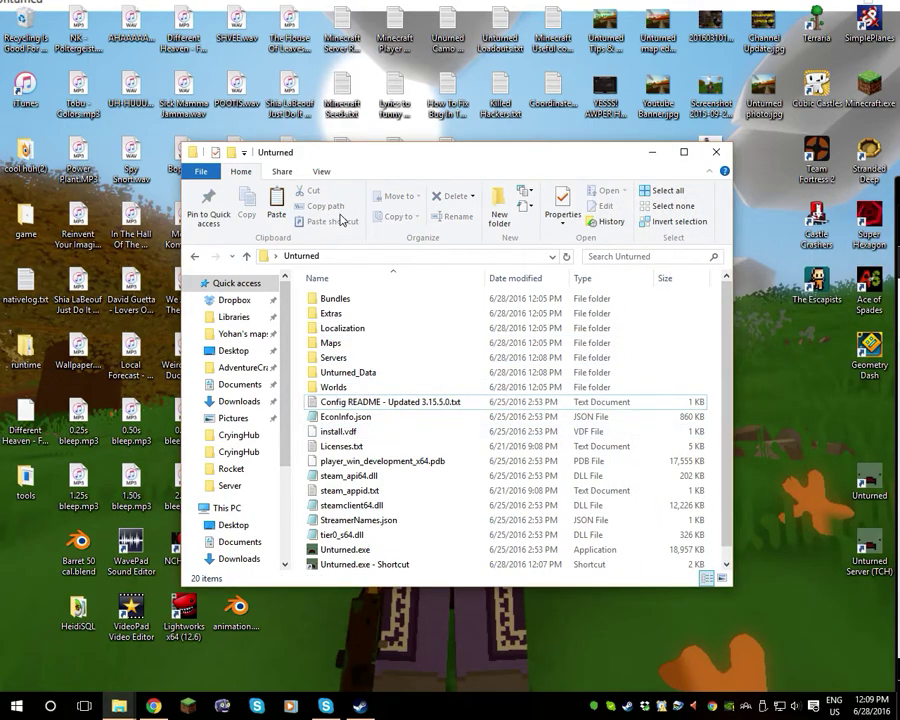
{"action": "scroll", "coordinate": [412, 405], "scroll_direction": "down", "scroll_amount": 1}
{"action": "scroll", "coordinate": [414, 405], "scroll_direction": "up", "scroll_amount": 1}
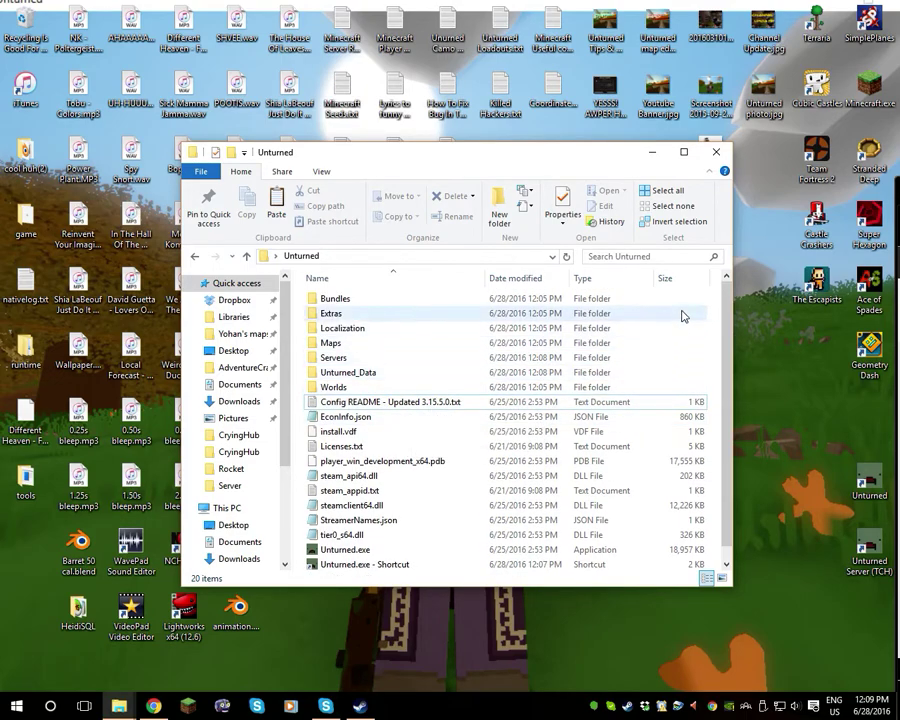
{"action": "scroll", "coordinate": [542, 446], "scroll_direction": "down", "scroll_amount": 1}
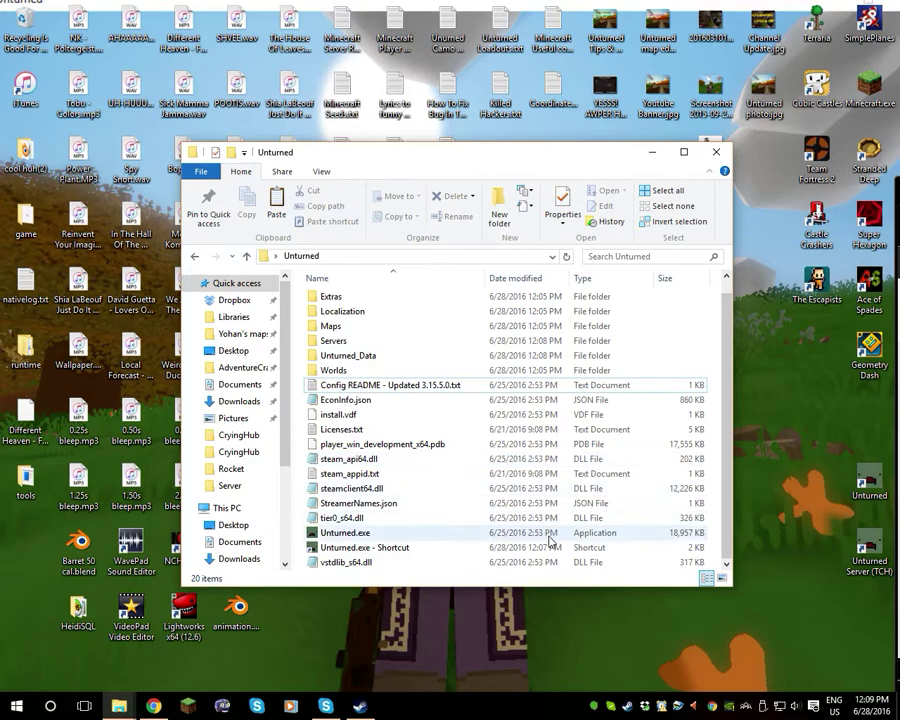
{"action": "scroll", "coordinate": [550, 540], "scroll_direction": "up", "scroll_amount": 1}
{"action": "scroll", "coordinate": [553, 546], "scroll_direction": "down", "scroll_amount": 1}
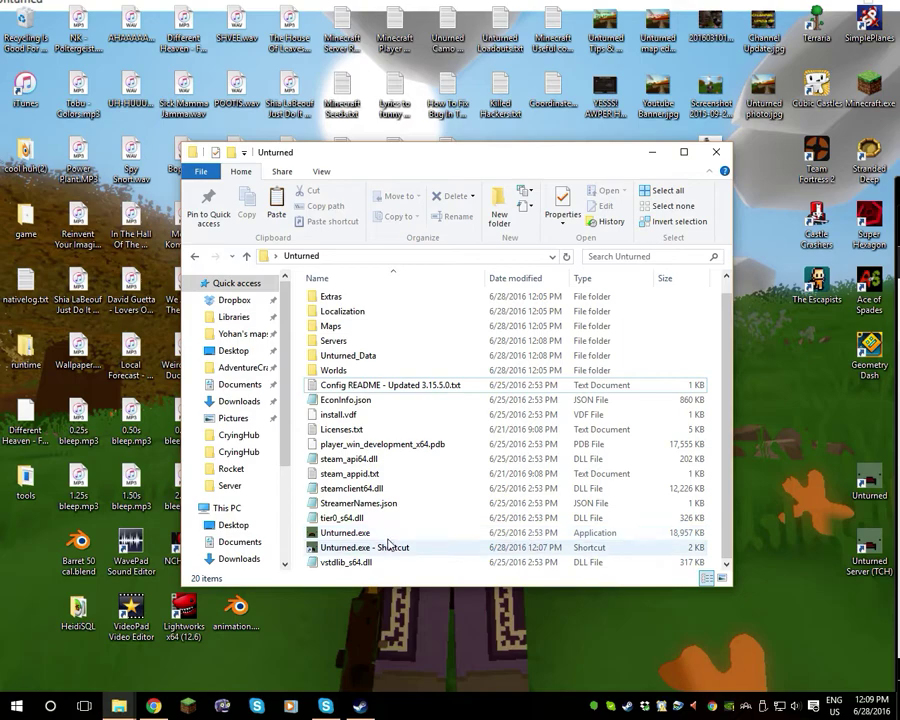
{"action": "left_click", "coordinate": [328, 534]}
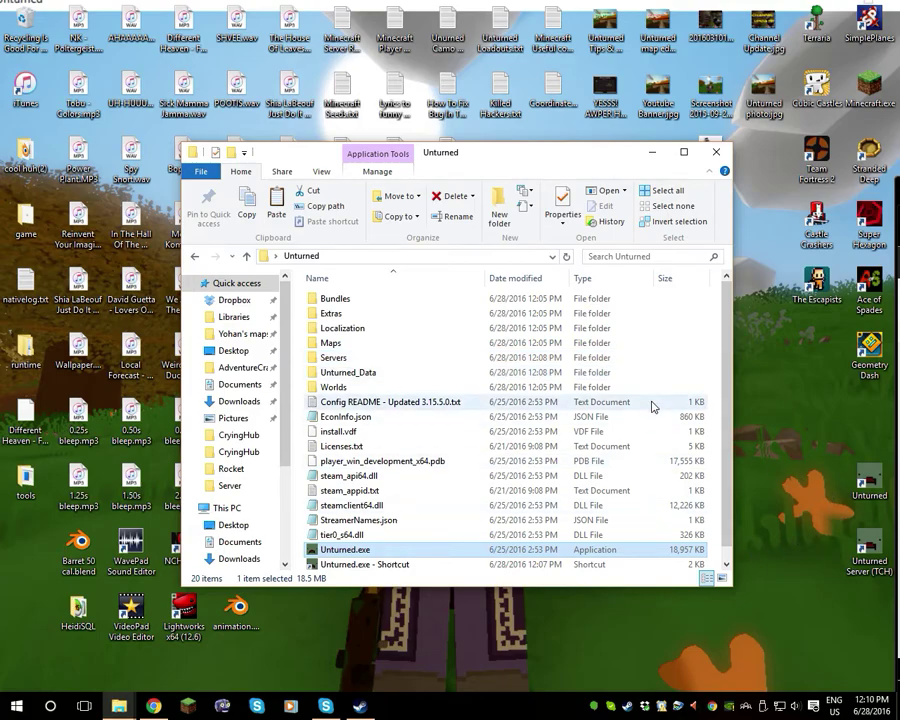
Open the Managed folder inside Unturned_Data in the Unturned folder.
{"action": "left_click_drag", "start_coordinate": [444, 157], "coordinate": [549, 65]}
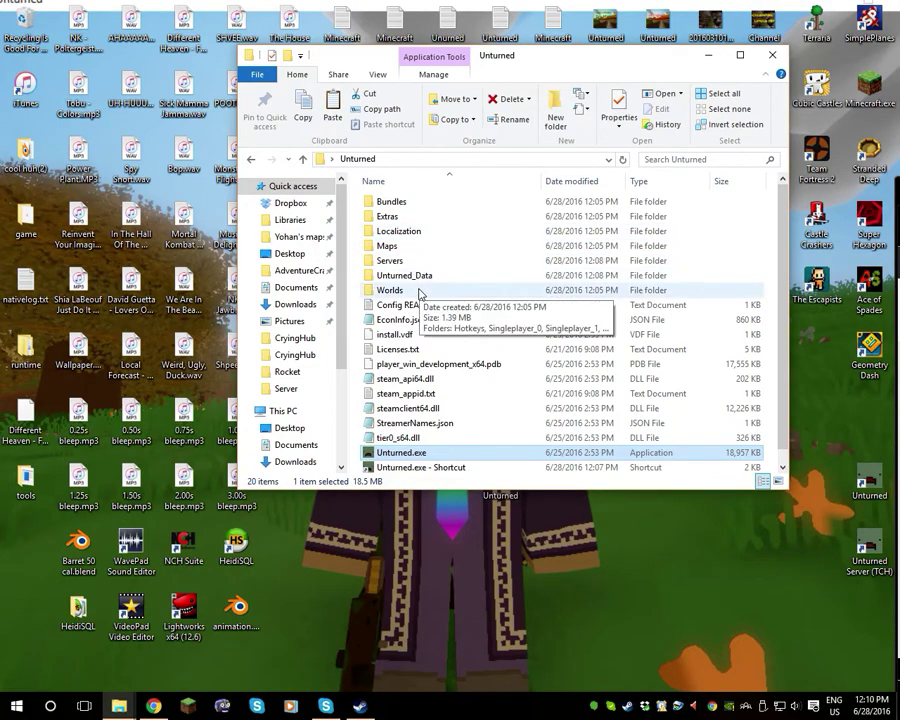
{"action": "left_click", "coordinate": [356, 275]}
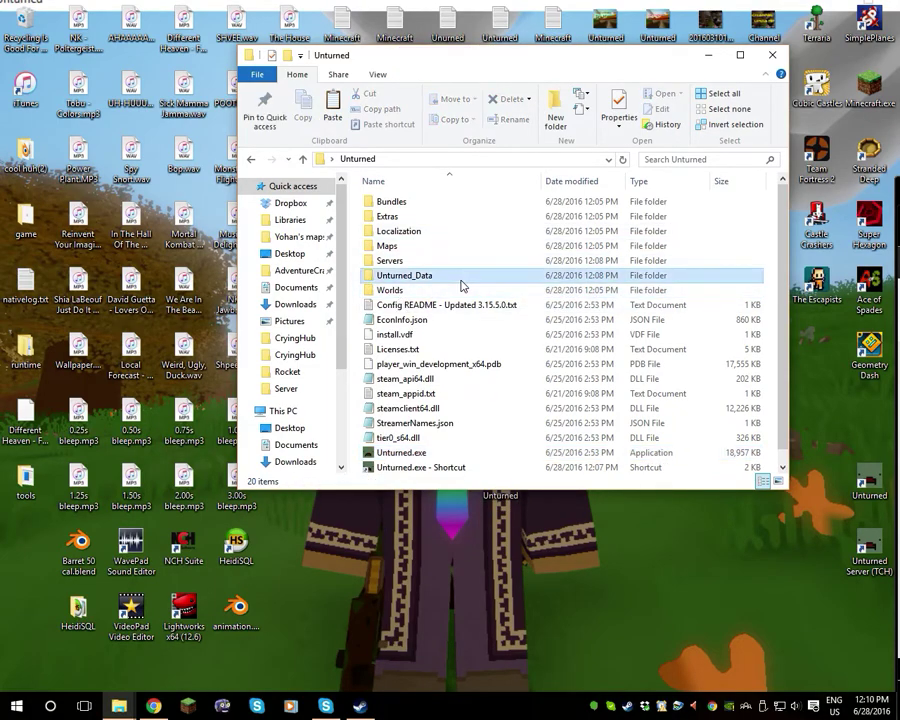
{"action": "double_click", "coordinate": [457, 276]}
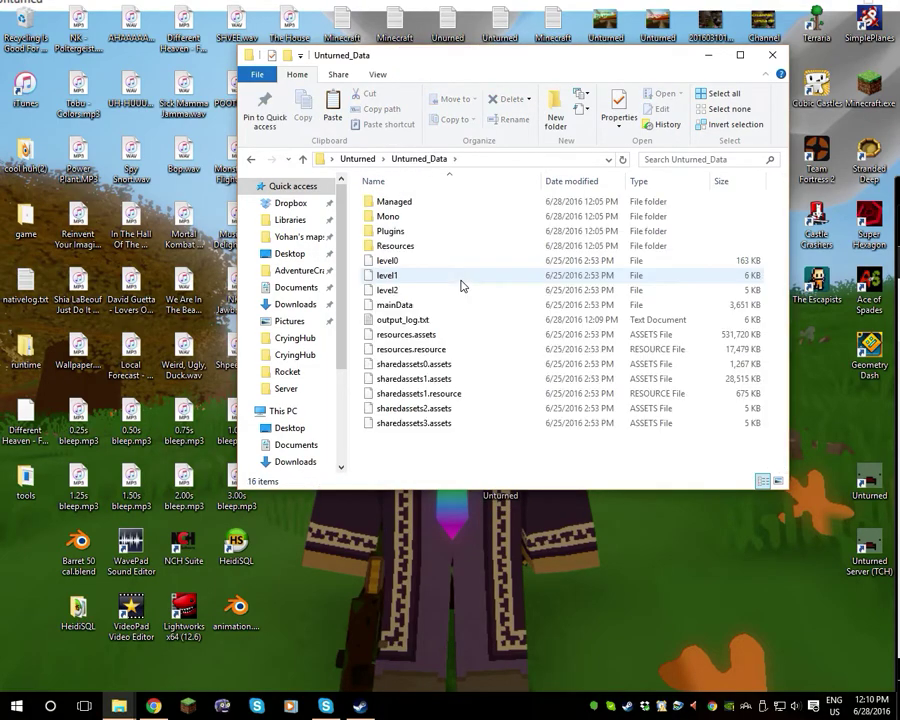
{"action": "double_click", "coordinate": [470, 206]}
{"action": "scroll", "coordinate": [432, 265], "scroll_direction": "down", "scroll_amount": 3}
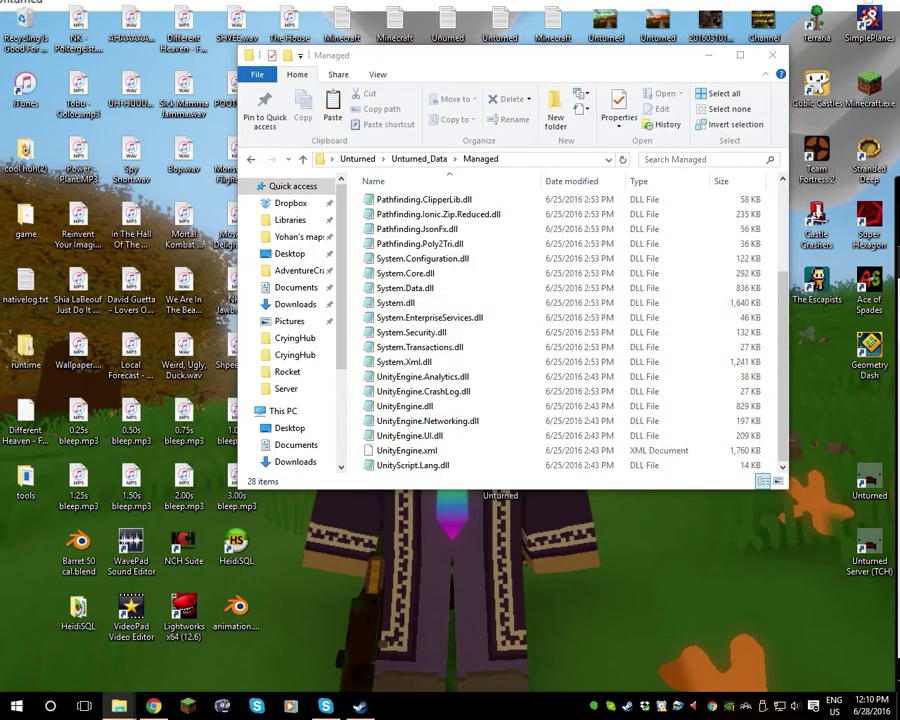
Copy everything from Rocket.Unturned_947.zip into the Managed folder, replacing the existing Assembly-CSharp.dll.
{"action": "key", "text": "alt+Tab"}
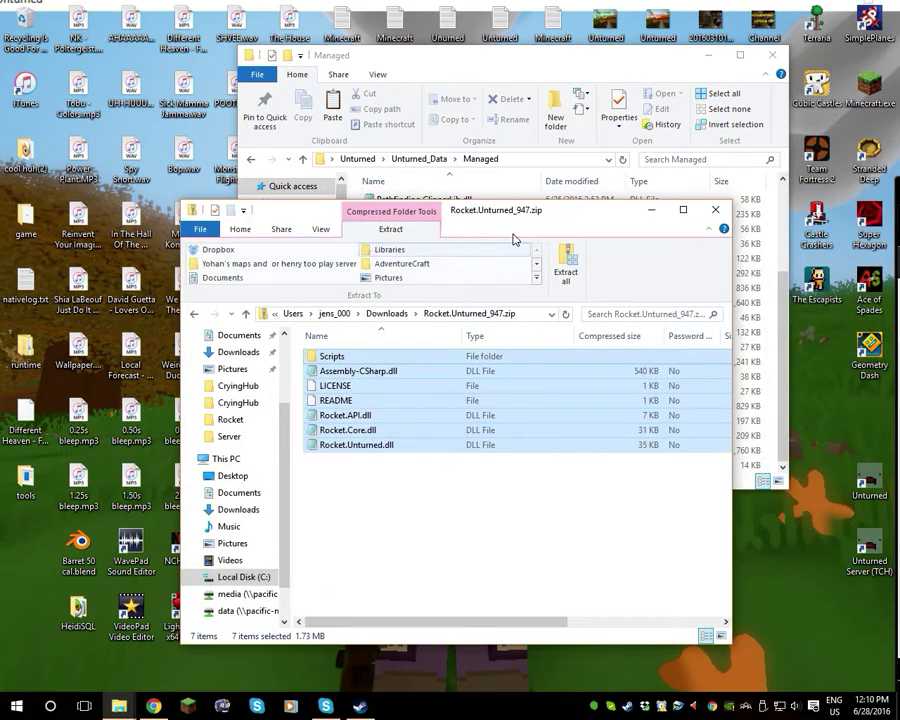
{"action": "key", "text": "alt+F4"}
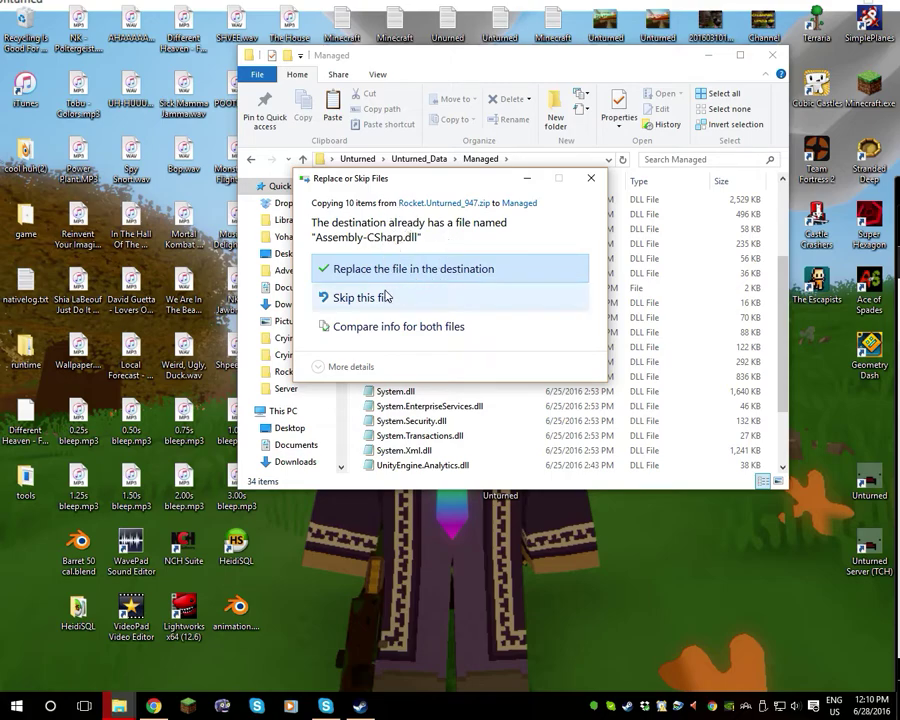
{"action": "left_click", "coordinate": [436, 269]}
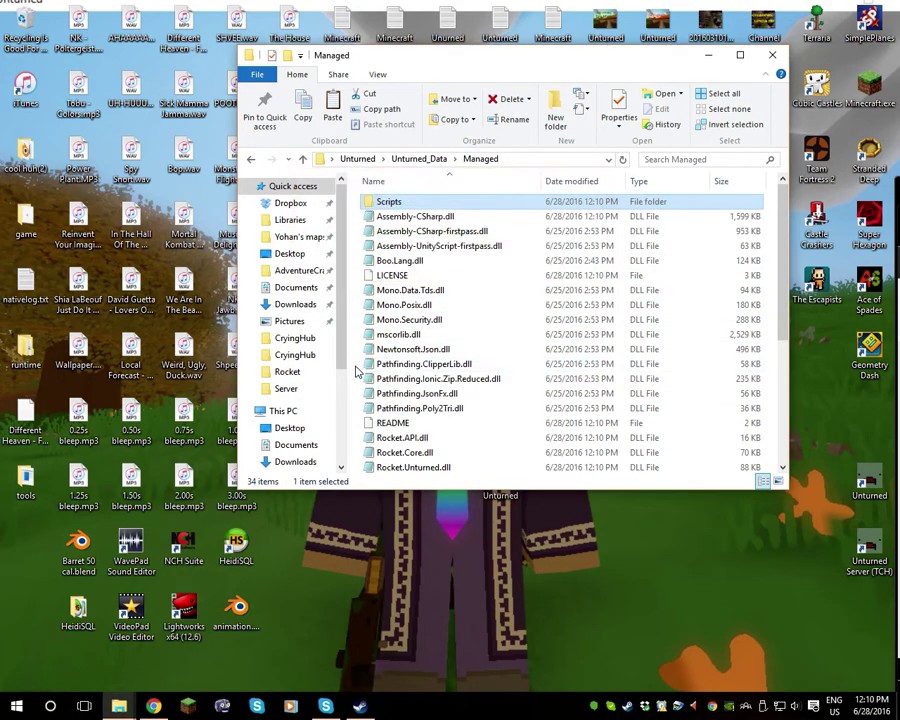
Go back up to the Unturned folder and start the server again with Unturned.exe - Shortcut.
{"action": "left_click", "coordinate": [396, 161]}
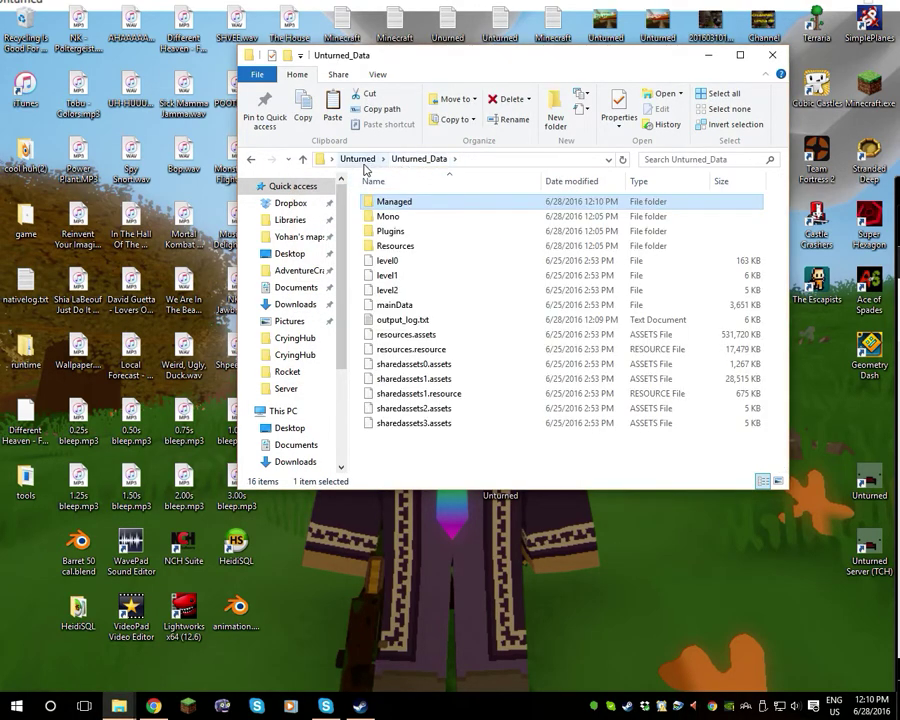
{"action": "left_click", "coordinate": [360, 160]}
{"action": "scroll", "coordinate": [435, 370], "scroll_direction": "down", "scroll_amount": 1}
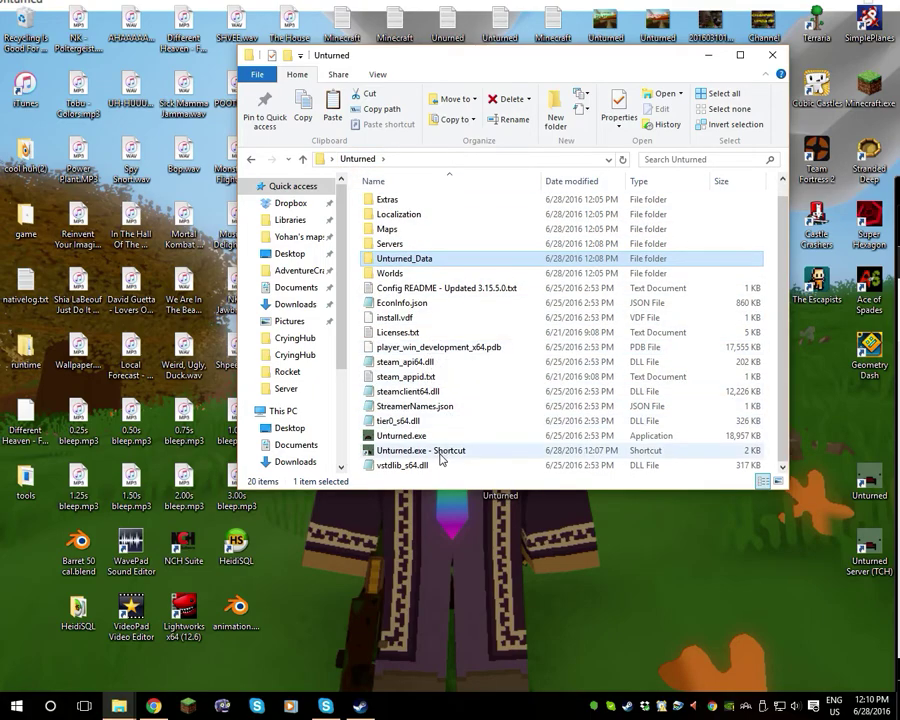
{"action": "double_click", "coordinate": [383, 451]}
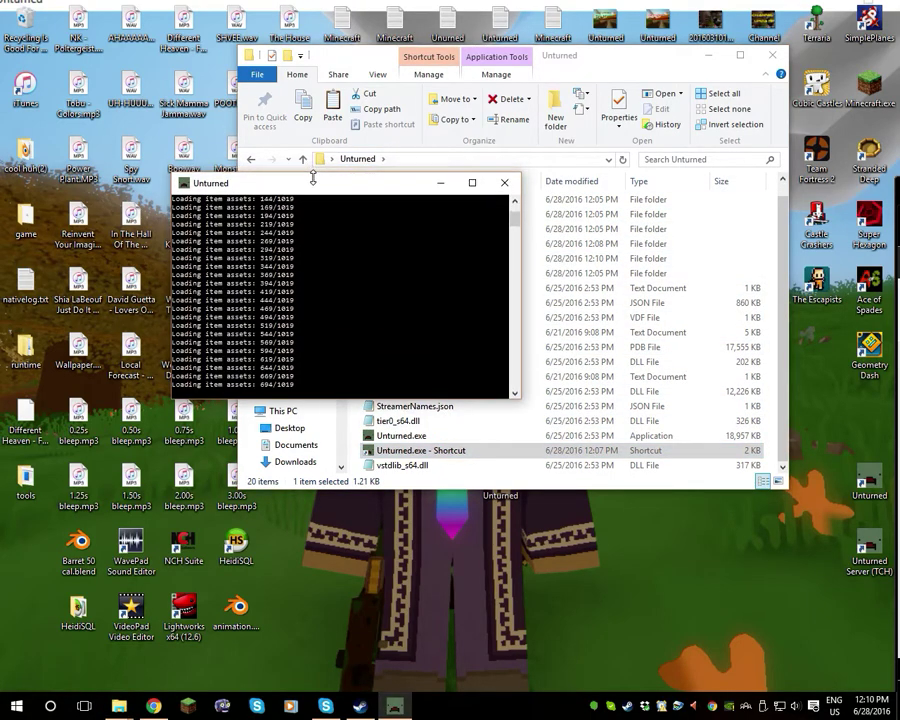
Examine the server console output for the Rocket version line and the registered Rocket commands.
{"action": "left_click_drag", "start_coordinate": [311, 177], "coordinate": [311, 153]}
{"action": "left_click_drag", "start_coordinate": [515, 185], "coordinate": [514, 170]}
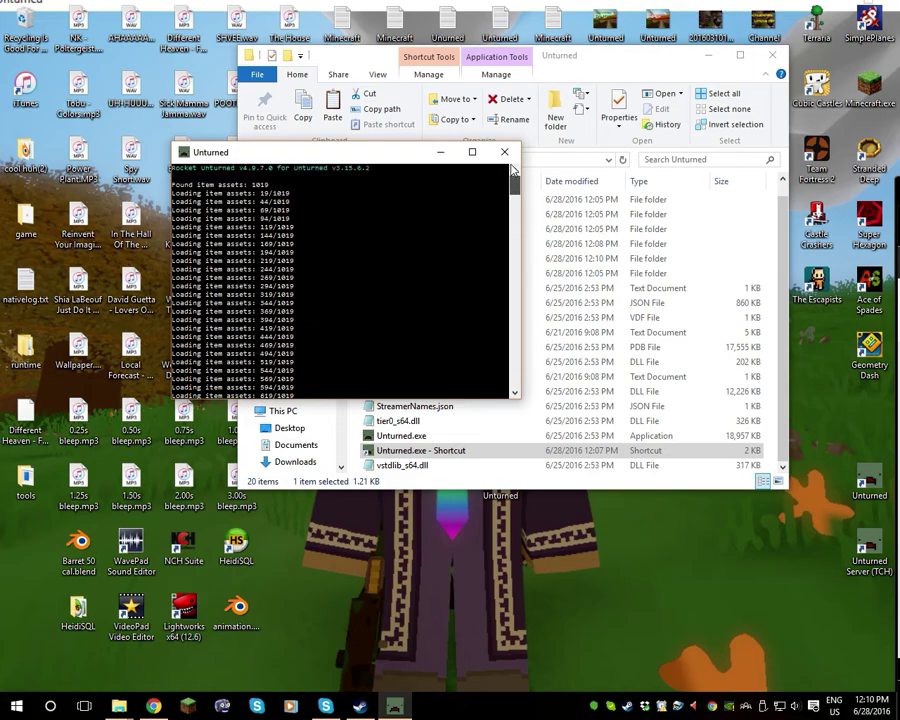
{"action": "scroll", "coordinate": [440, 178], "scroll_direction": "up", "scroll_amount": 10}
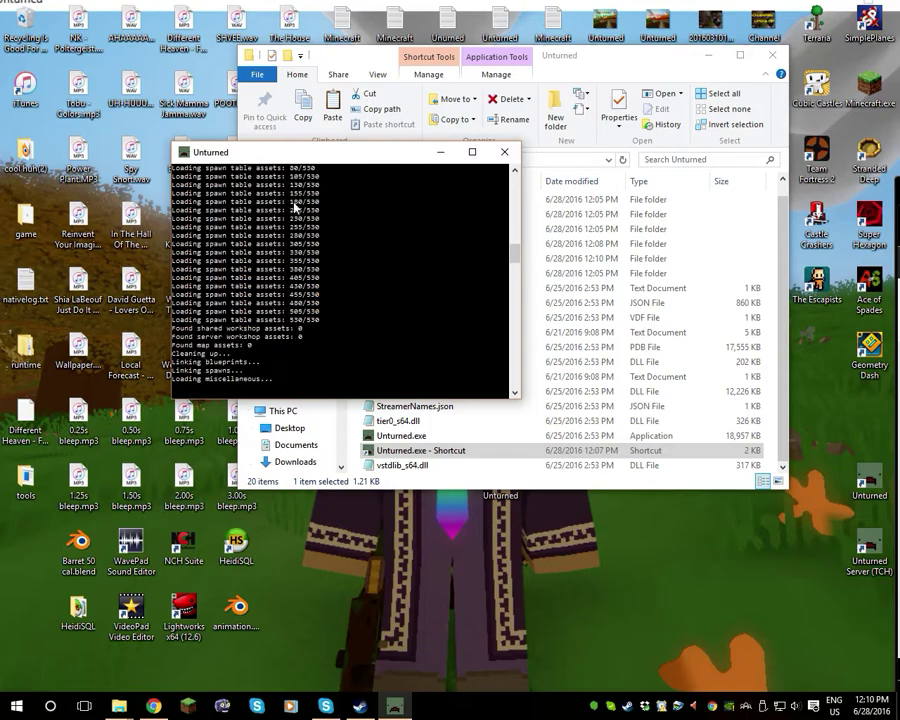
{"action": "left_click_drag", "start_coordinate": [311, 157], "coordinate": [329, 170]}
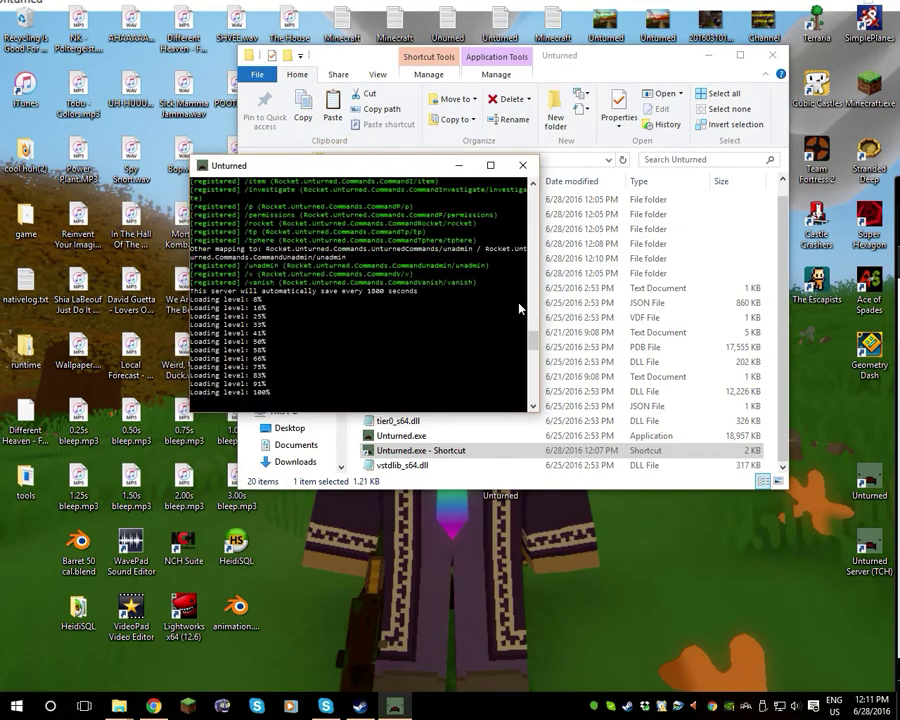
{"action": "scroll", "coordinate": [535, 347], "scroll_direction": "up", "scroll_amount": 5}
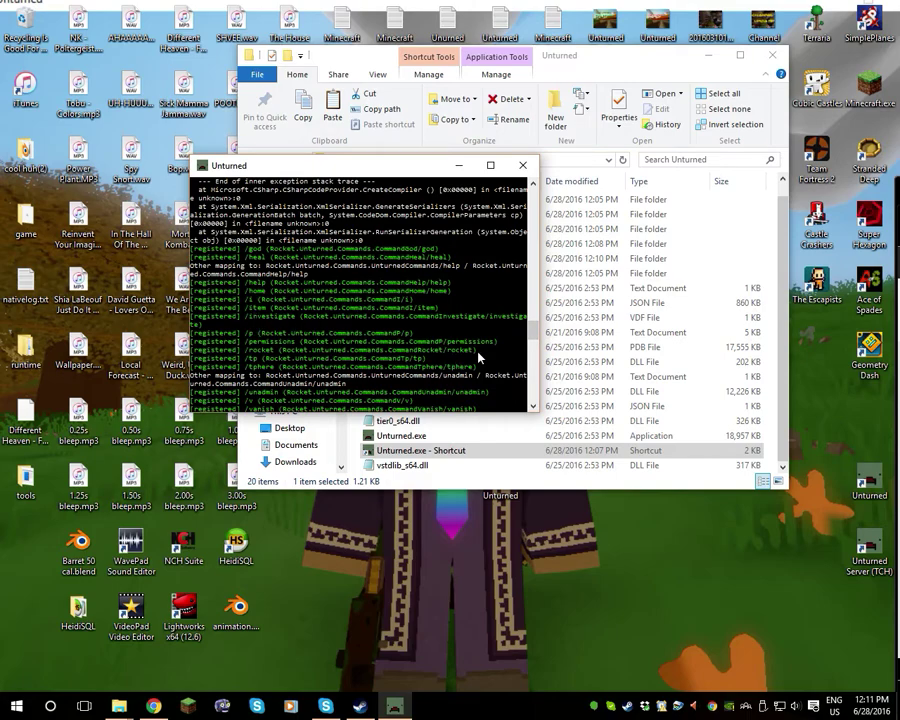
{"action": "scroll", "coordinate": [533, 341], "scroll_direction": "down", "scroll_amount": 1}
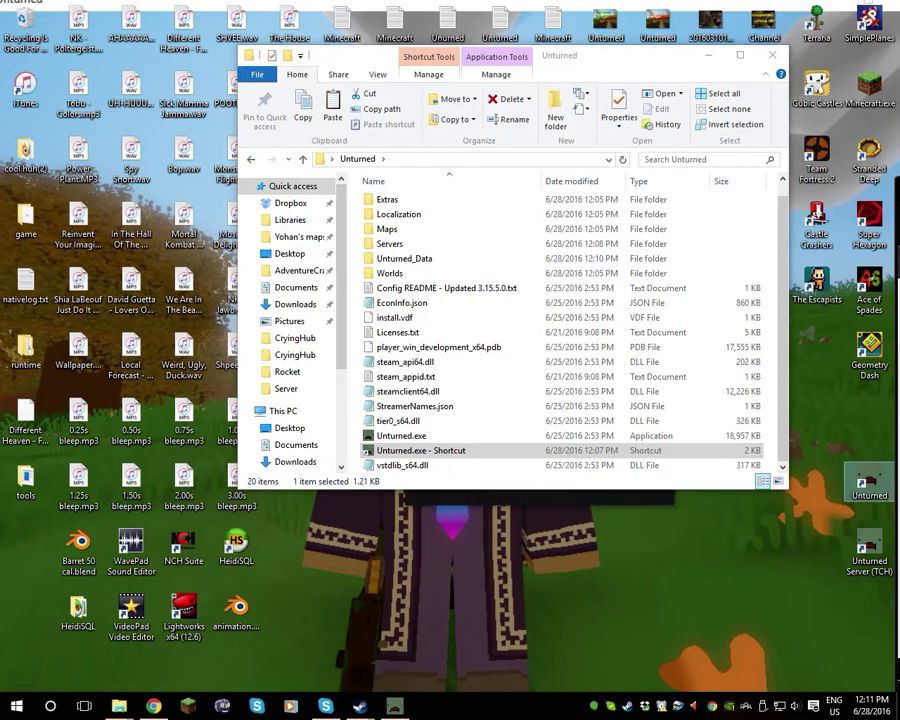
Switch to the Unturned game and list the LAN servers in its server browser.
{"action": "left_click_drag", "start_coordinate": [750, 532], "coordinate": [645, 303]}
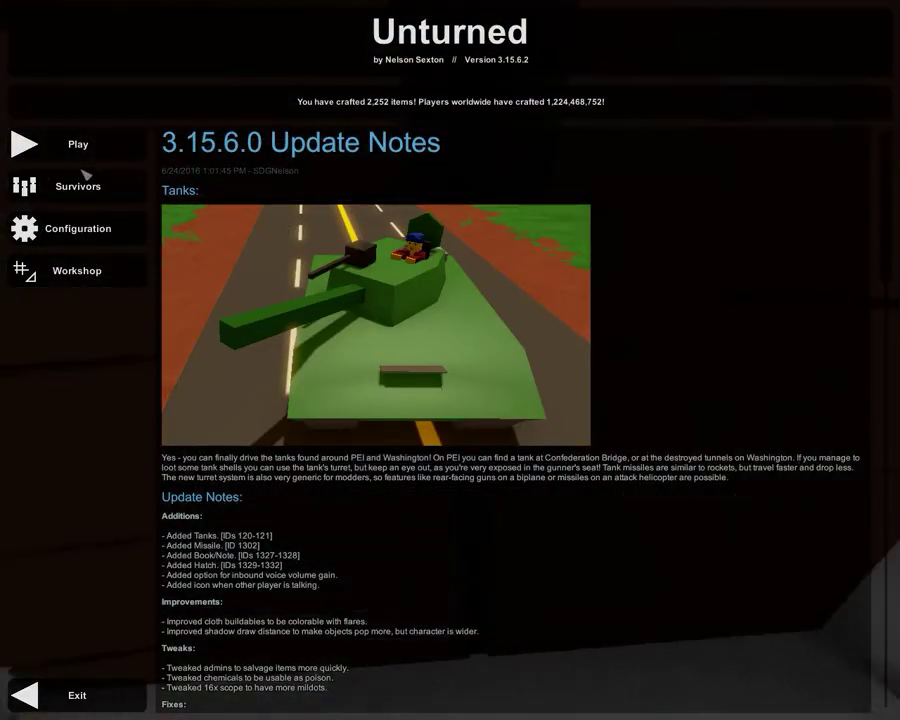
{"action": "left_click", "coordinate": [62, 146]}
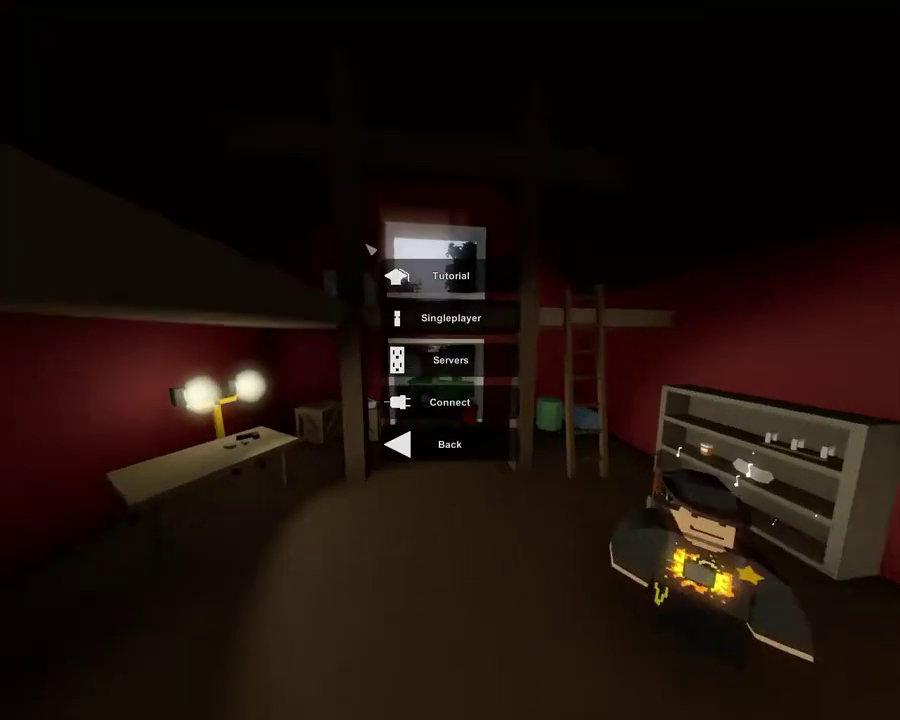
{"action": "left_click", "coordinate": [450, 360]}
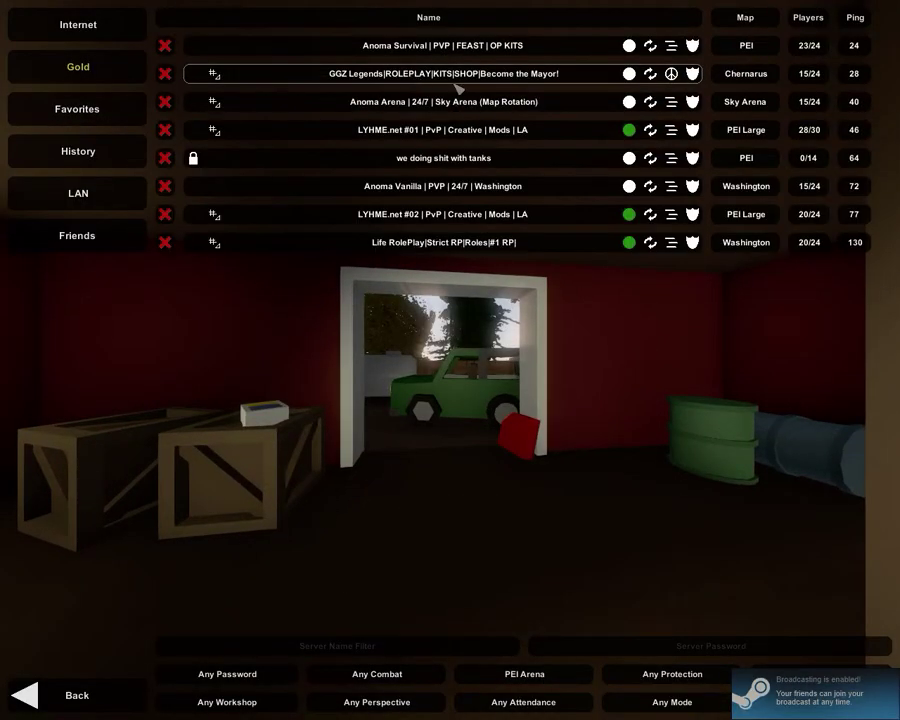
{"action": "left_click", "coordinate": [80, 194]}
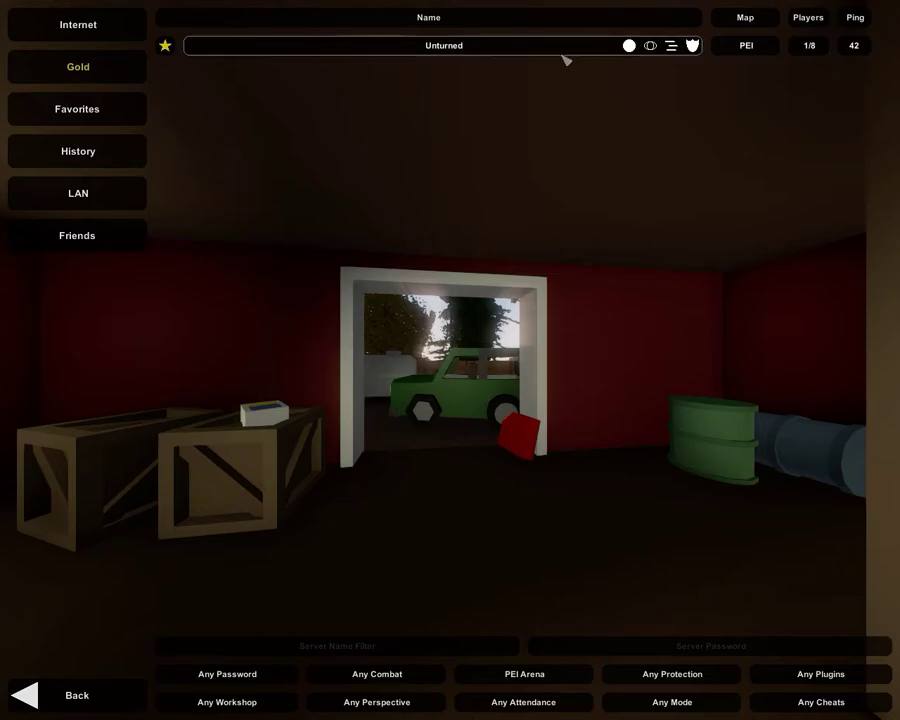
Join the listed Unturned server on the PEI map and open the in-game player information.
{"action": "left_click", "coordinate": [560, 48]}
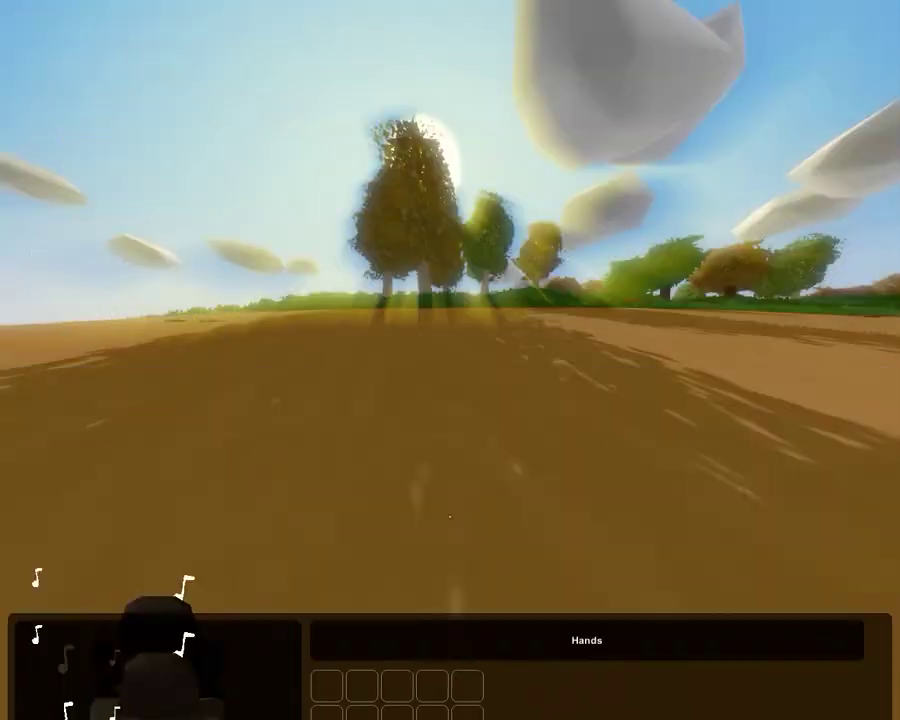
{"action": "key", "text": "m"}
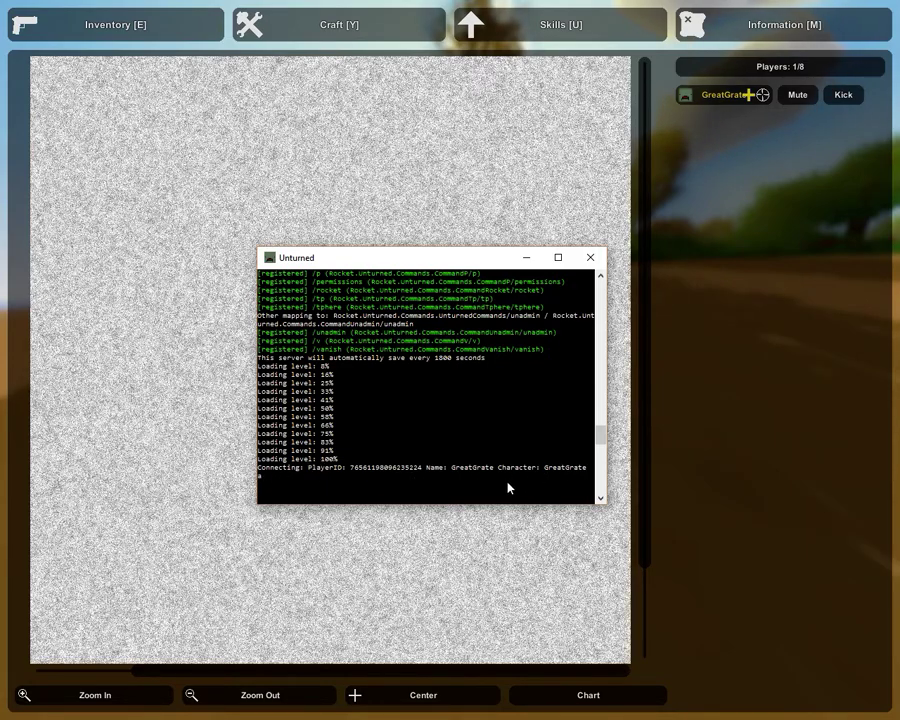
{"action": "left_click", "coordinate": [686, 465]}
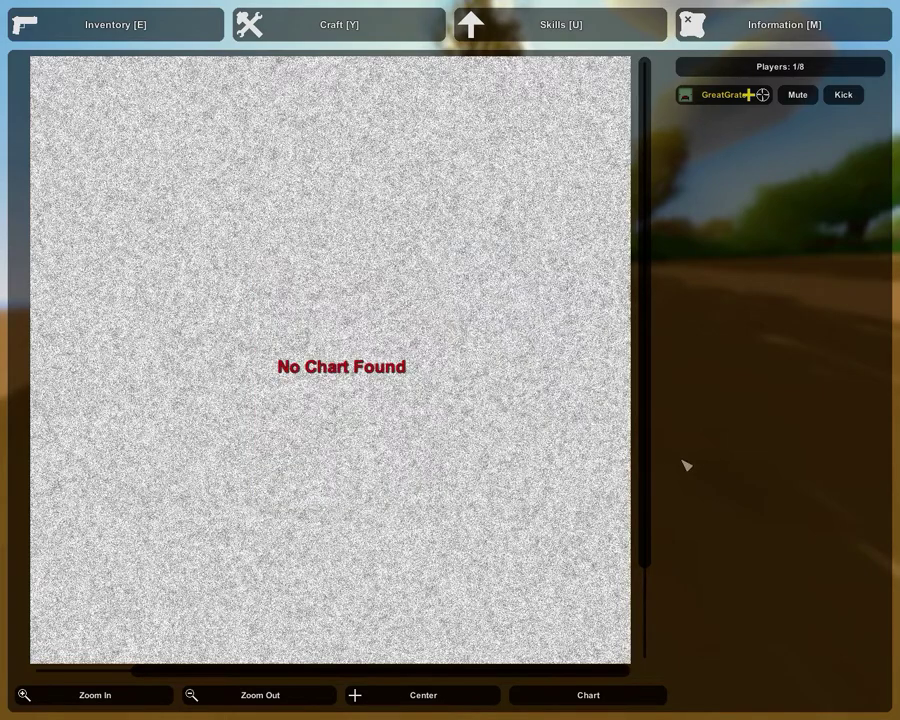
Switch to the server console and grant the connected player admin rights with the admin command.
{"action": "key", "text": "alt+Tab"}
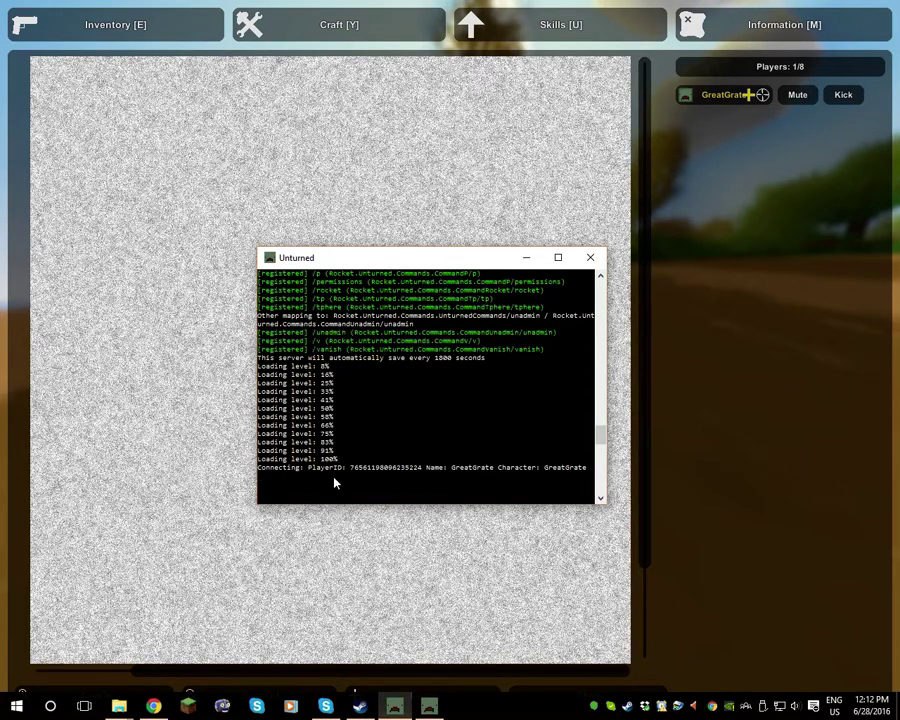
{"action": "type", "text": "admo"}
{"action": "key", "text": "BackSpace"}
{"action": "type", "text": "i"}
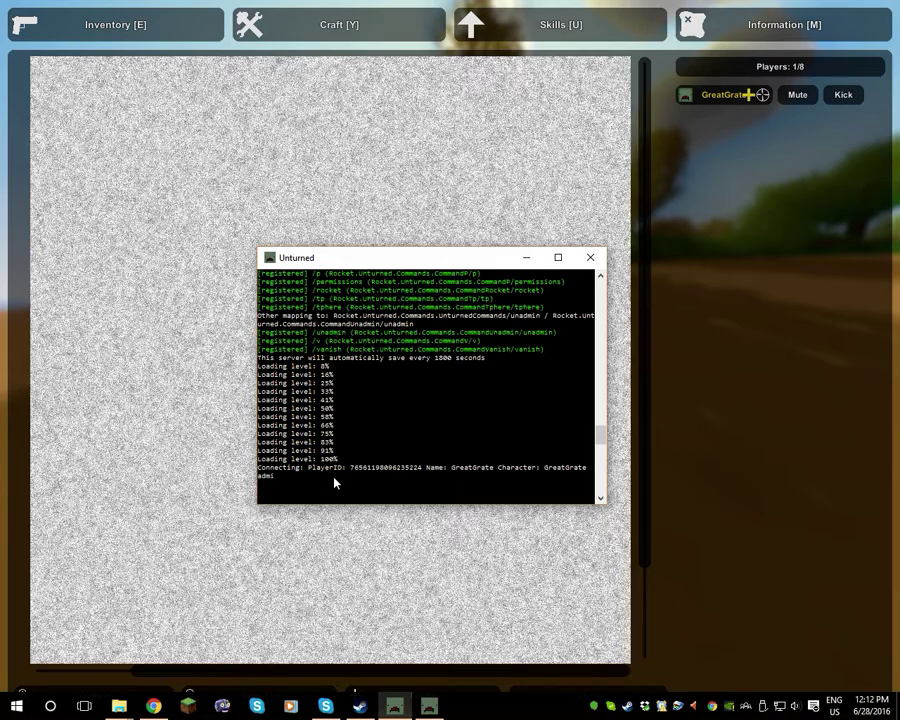
{"action": "type", "text": "n Grea"}
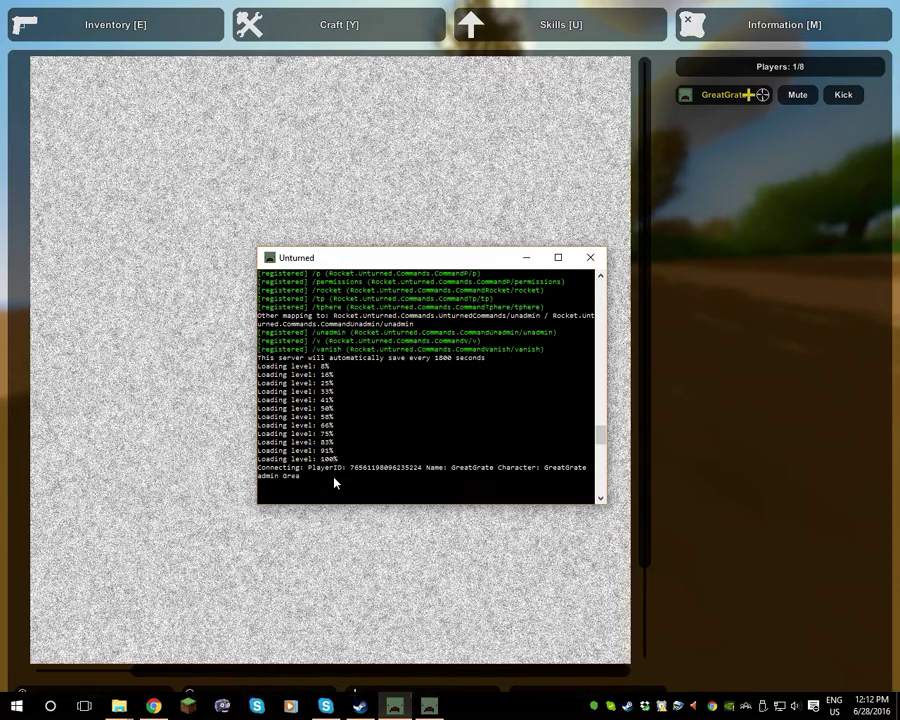
{"action": "type", "text": "tGrate"}
{"action": "key", "text": "Return"}
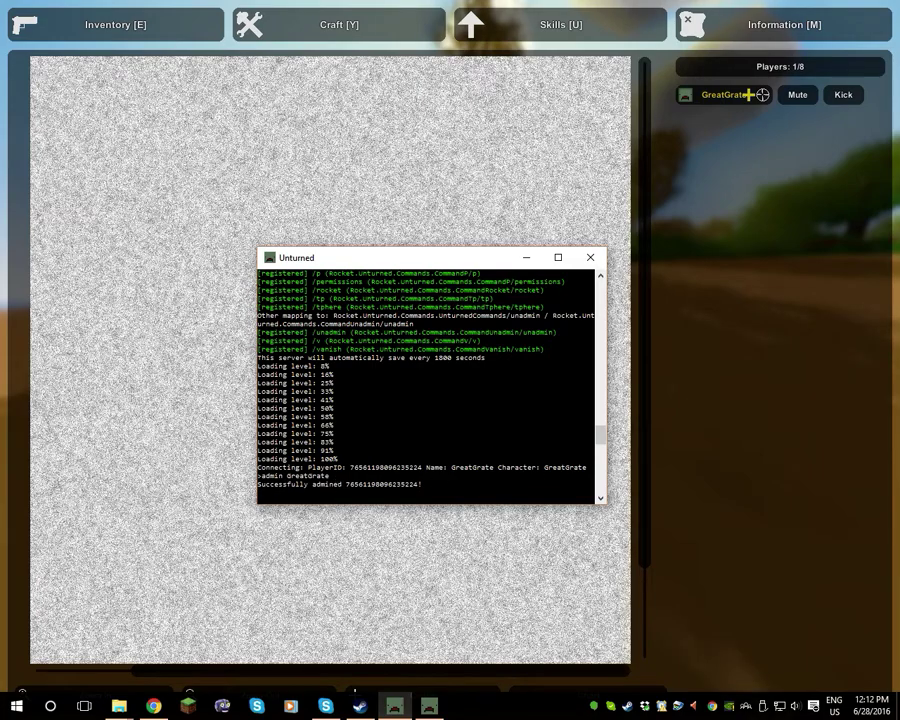
Return to the game and check the player's admin status in the player list.
{"action": "left_click", "coordinate": [815, 428]}
{"action": "key", "text": "m"}
{"action": "key", "text": "e"}
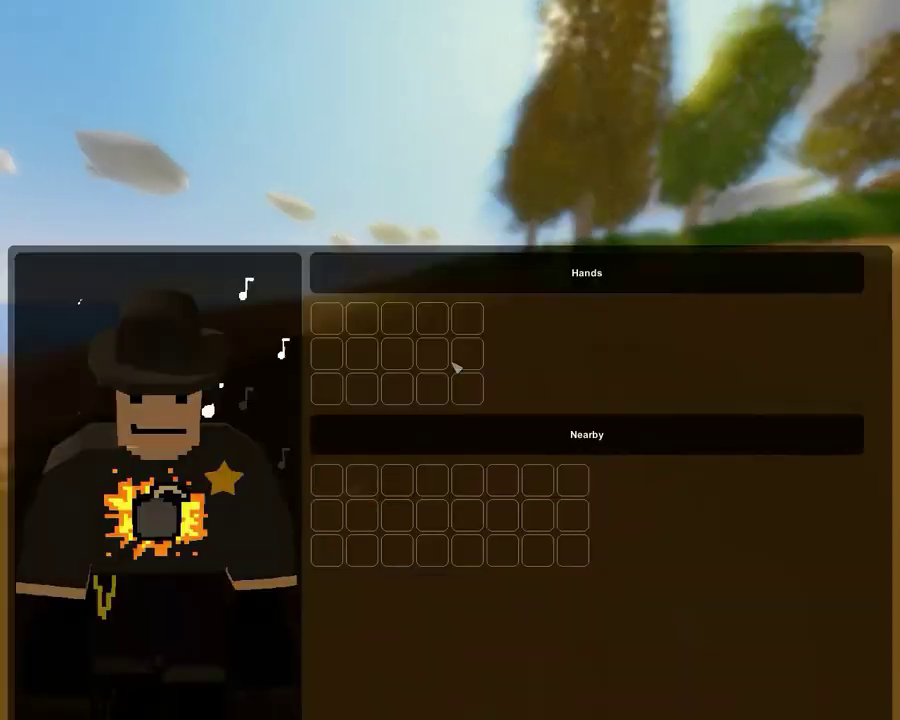
{"action": "key", "text": "e"}
{"action": "key", "text": "m"}
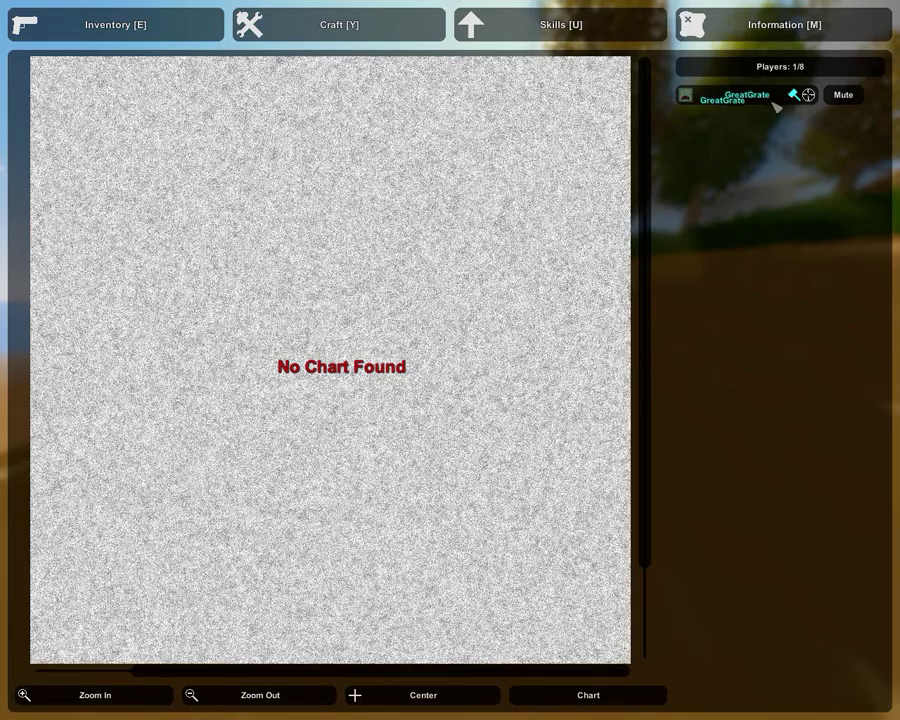
{"action": "key", "text": "m"}
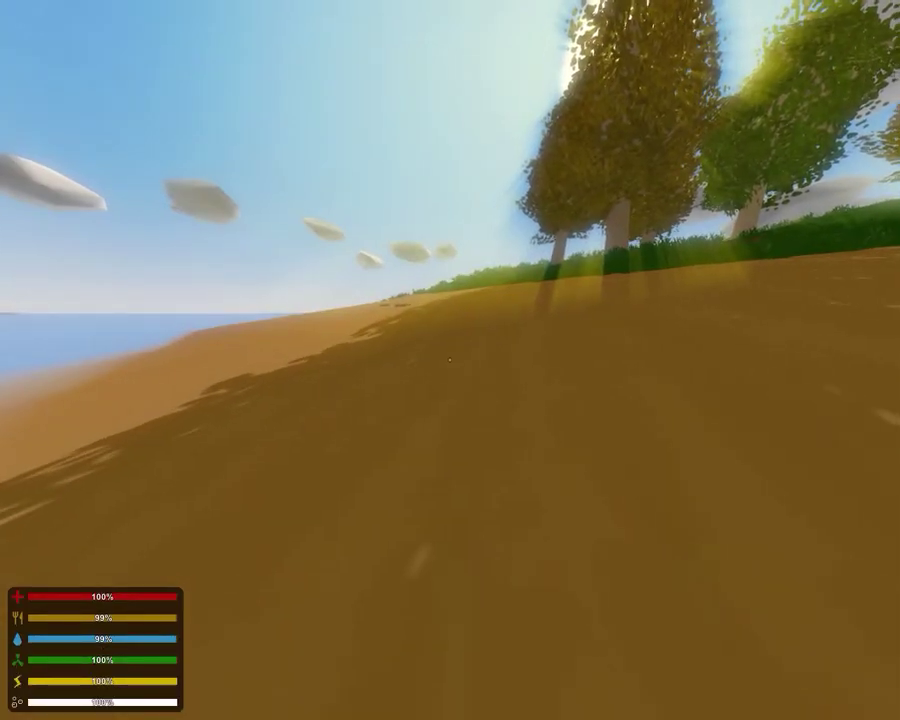
Spawn a rocket launcher with the chat command /i rocket and equip it.
{"action": "type", "text": "j/i rock"}
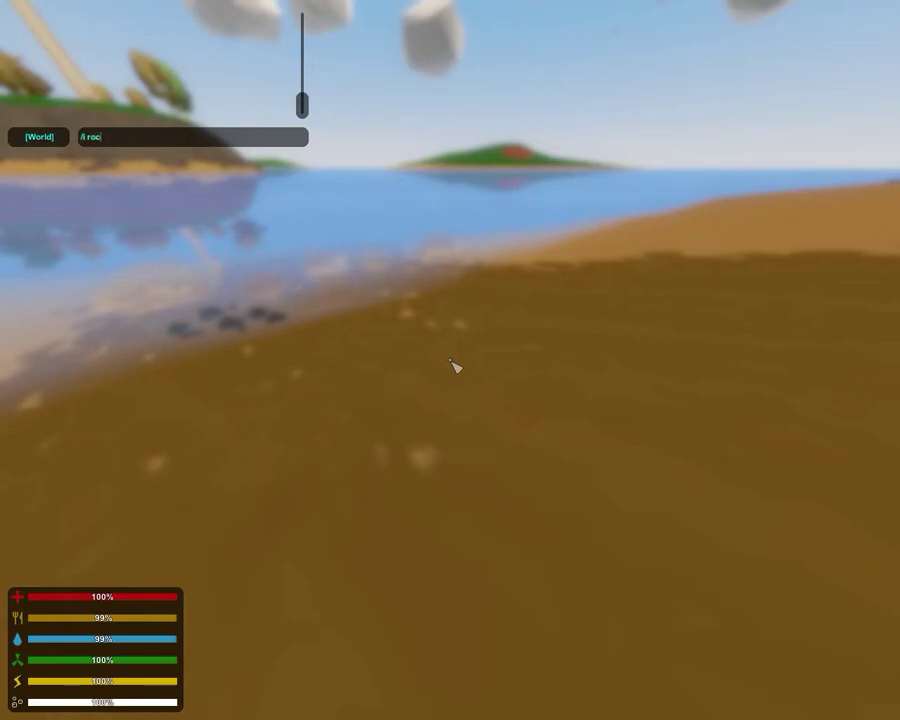
{"action": "type", "text": "et"}
{"action": "key", "text": "Return"}
{"action": "key", "text": "g"}
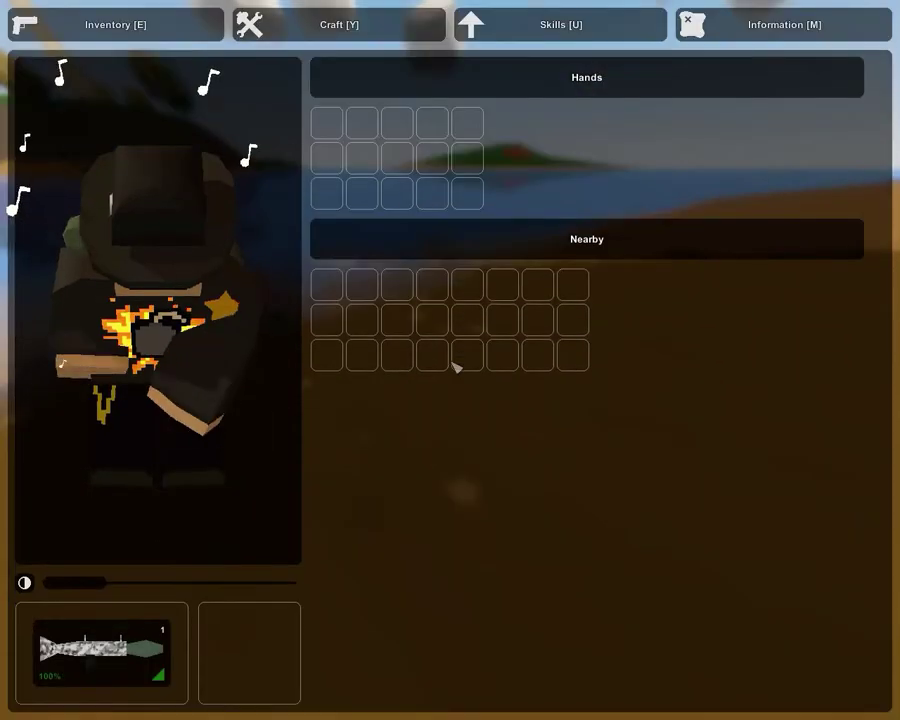
{"action": "key", "text": "g"}
{"action": "key", "text": "1"}
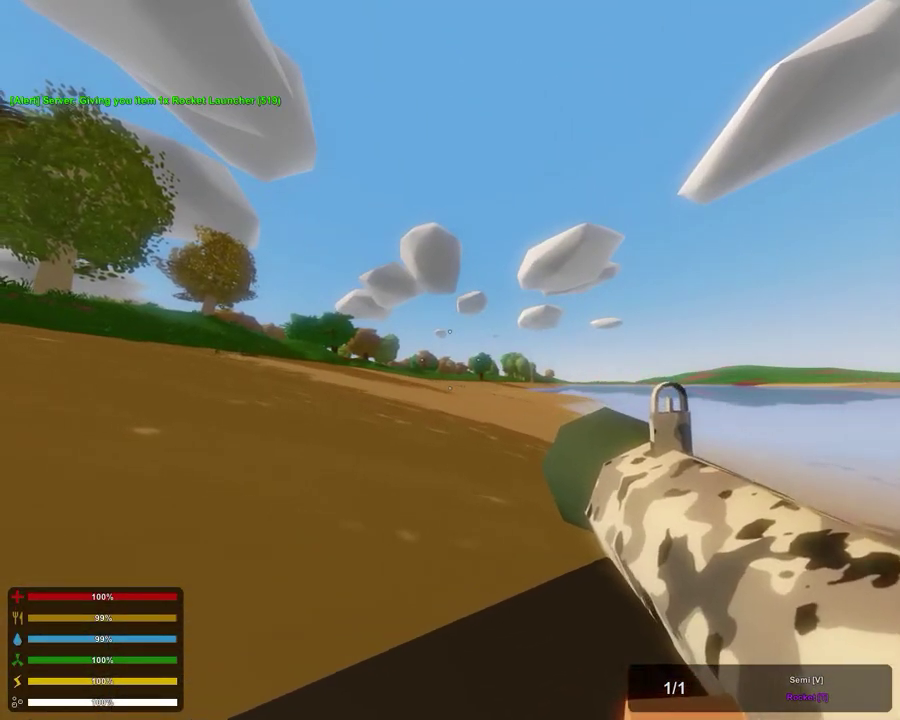
{"action": "key", "text": "g"}
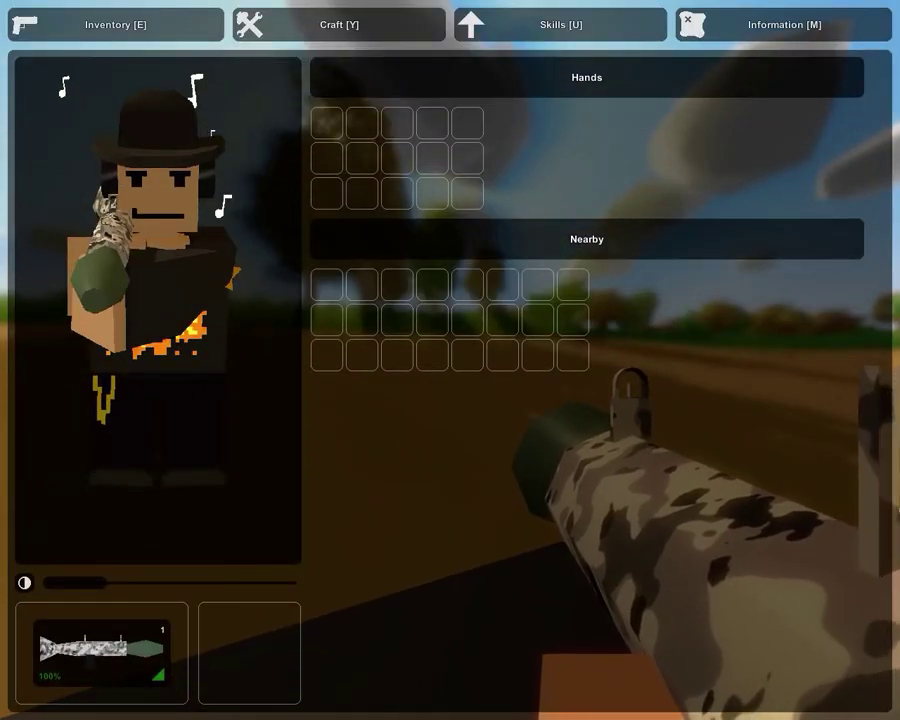
{"action": "type", "text": "gj"}
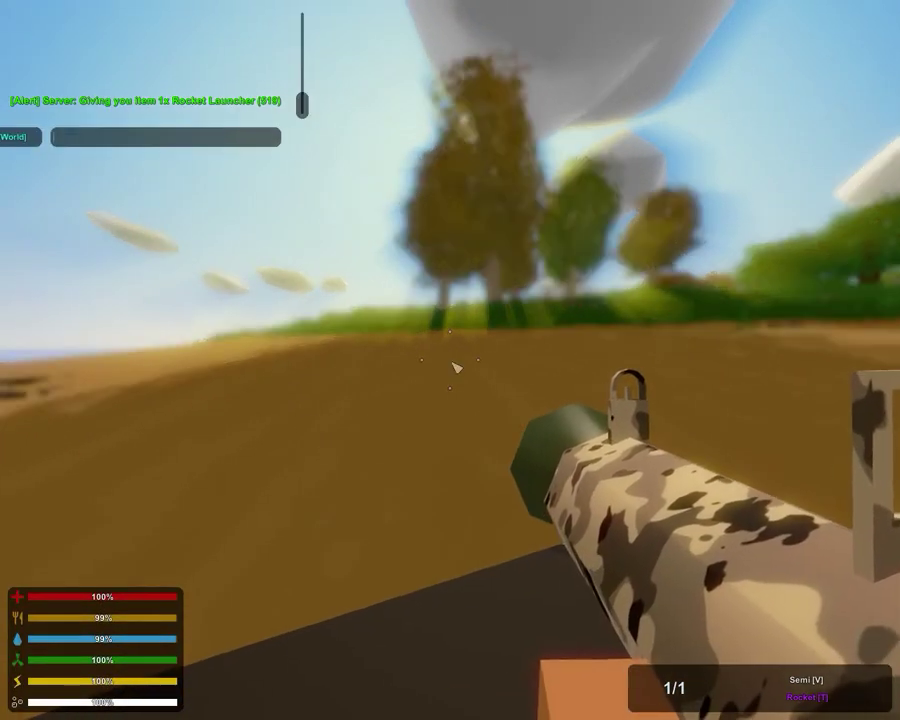
{"action": "type", "text": "@give"}
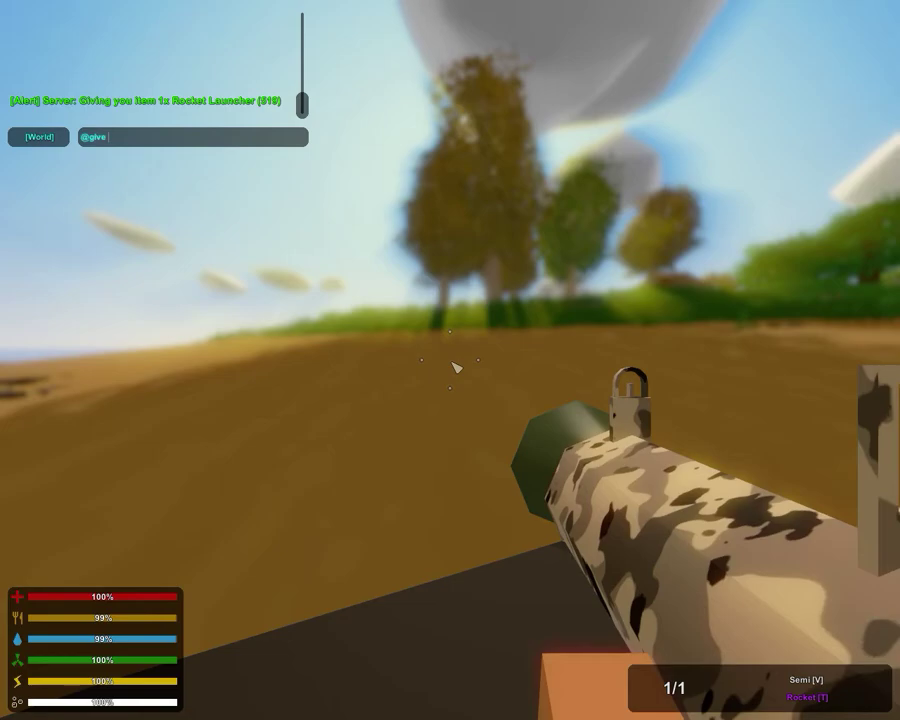
{"action": "type", "text": " r"}
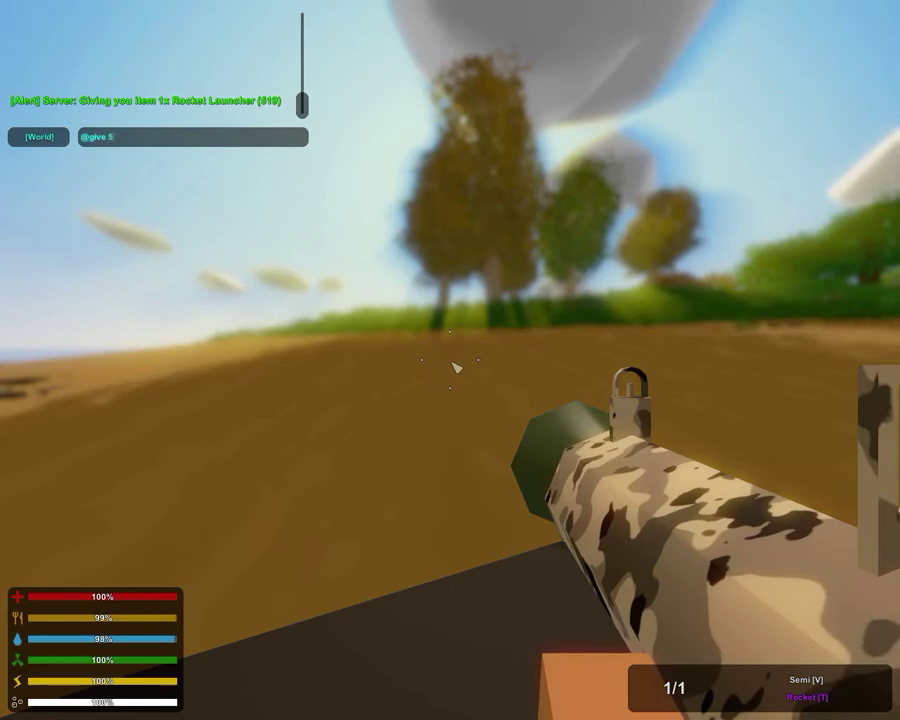
{"action": "key", "text": "Return"}
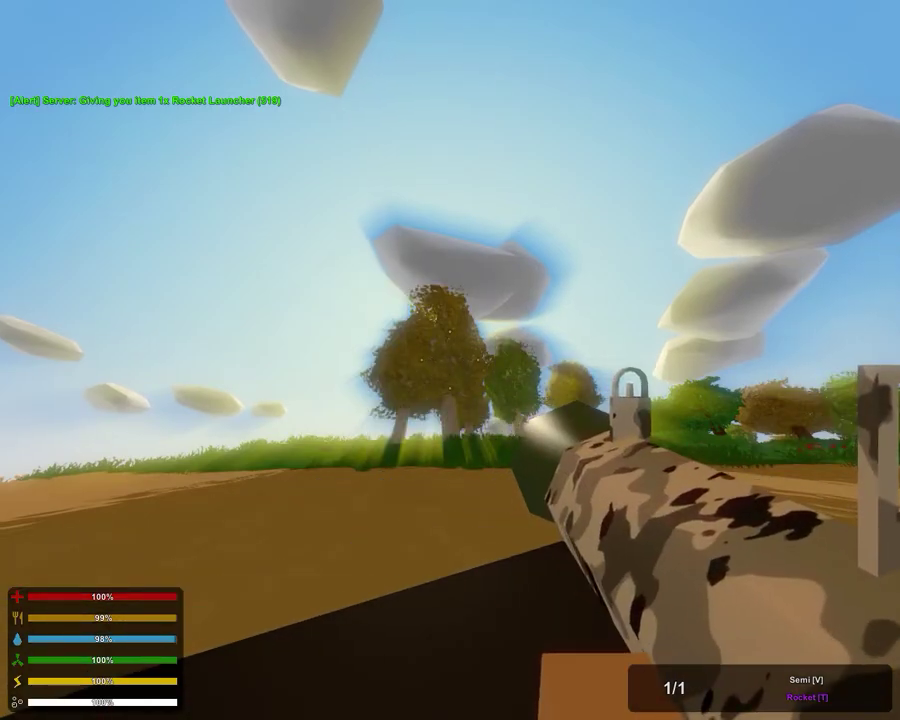
Fire the rocket launcher once and drop it on the ground.
{"action": "left_click", "coordinate": [450, 360]}
{"action": "key", "text": "g"}
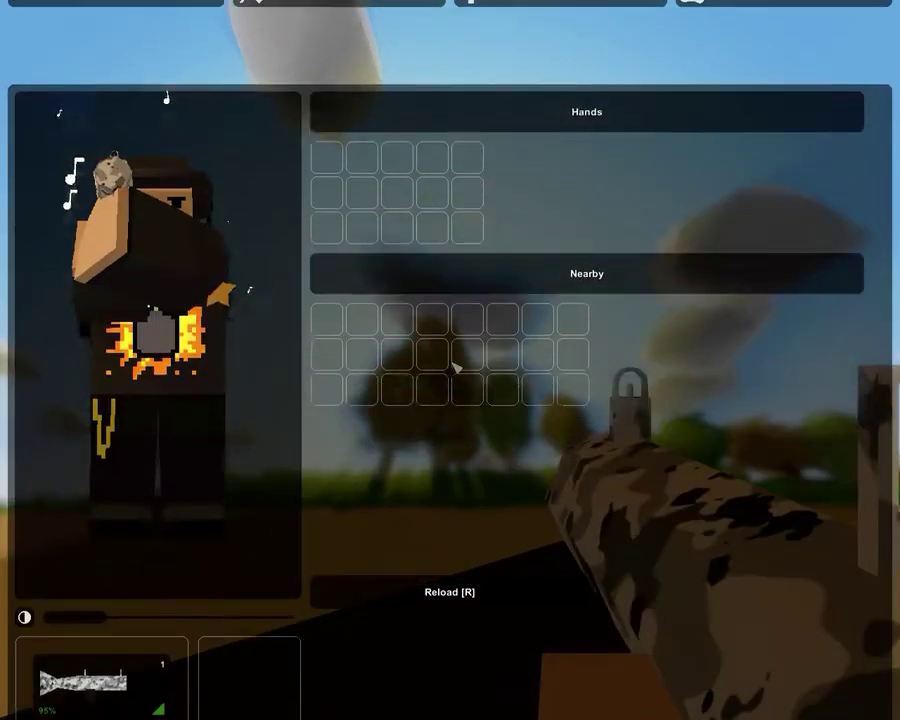
{"action": "key", "text": "g"}
{"action": "key", "text": "m"}
{"action": "key", "text": "m"}
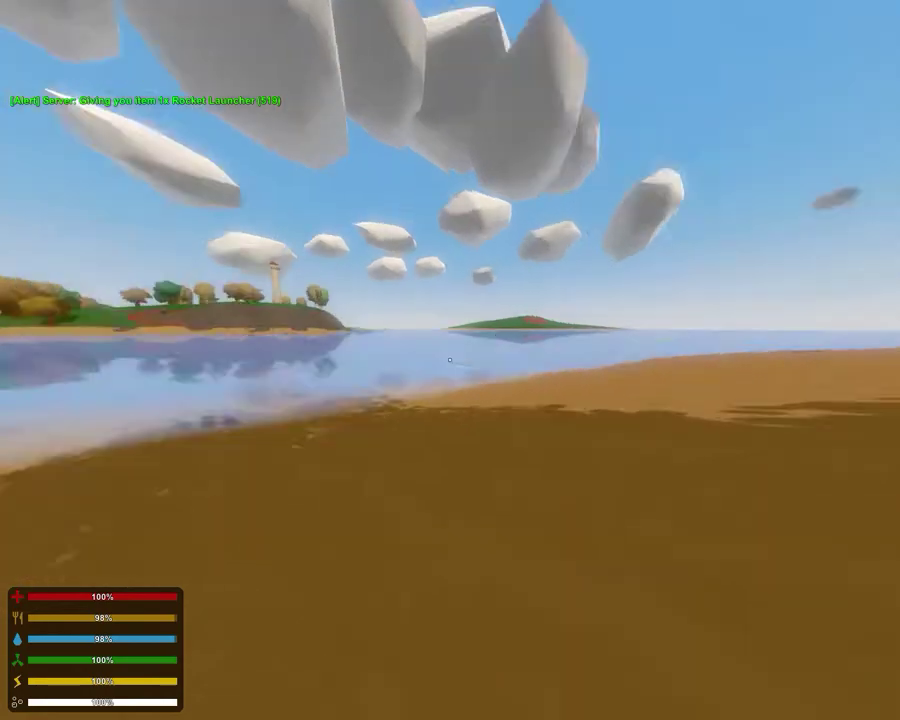
Check the server console for the logged item command and return to the running game.
{"action": "key", "text": "Escape"}
{"action": "key", "text": "alt+Tab"}
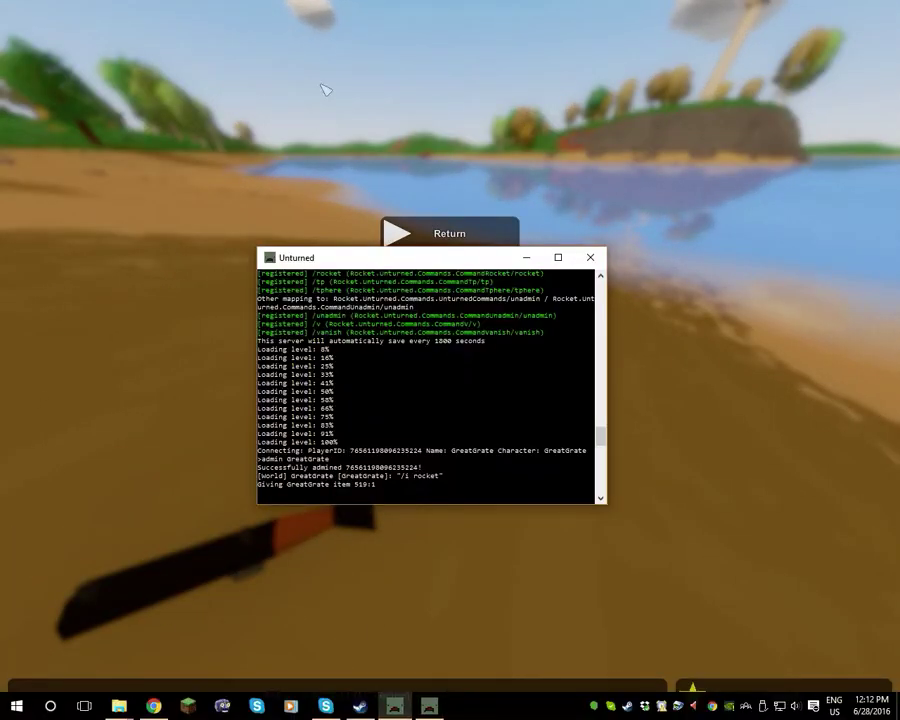
{"action": "key", "text": "alt+Tab"}
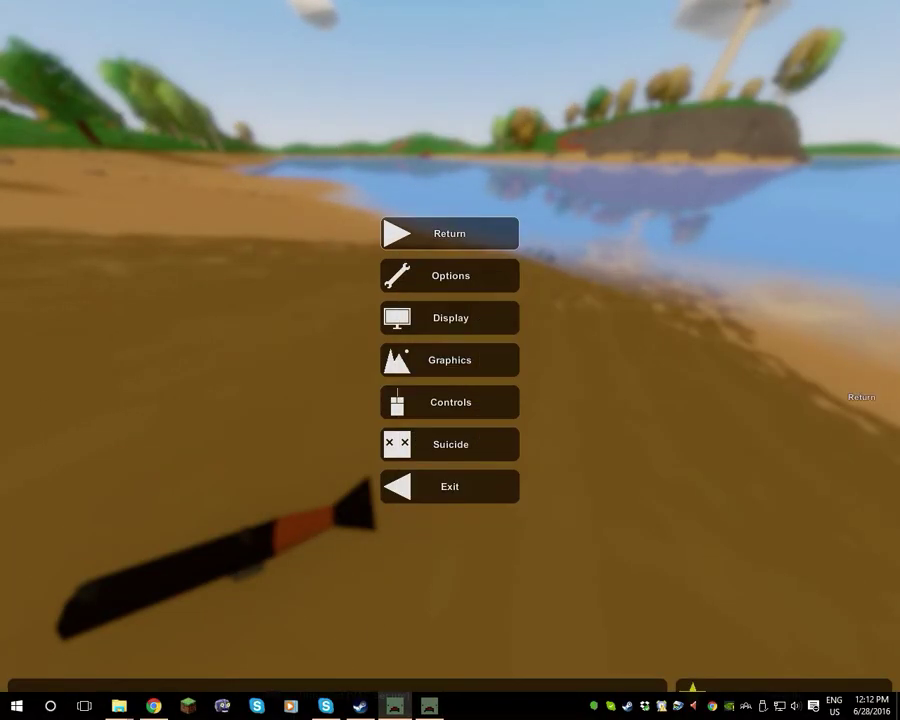
{"action": "key", "text": "Escape"}
{"action": "key", "text": "Escape"}
{"action": "left_click", "coordinate": [727, 689]}
{"action": "key", "text": "Escape"}
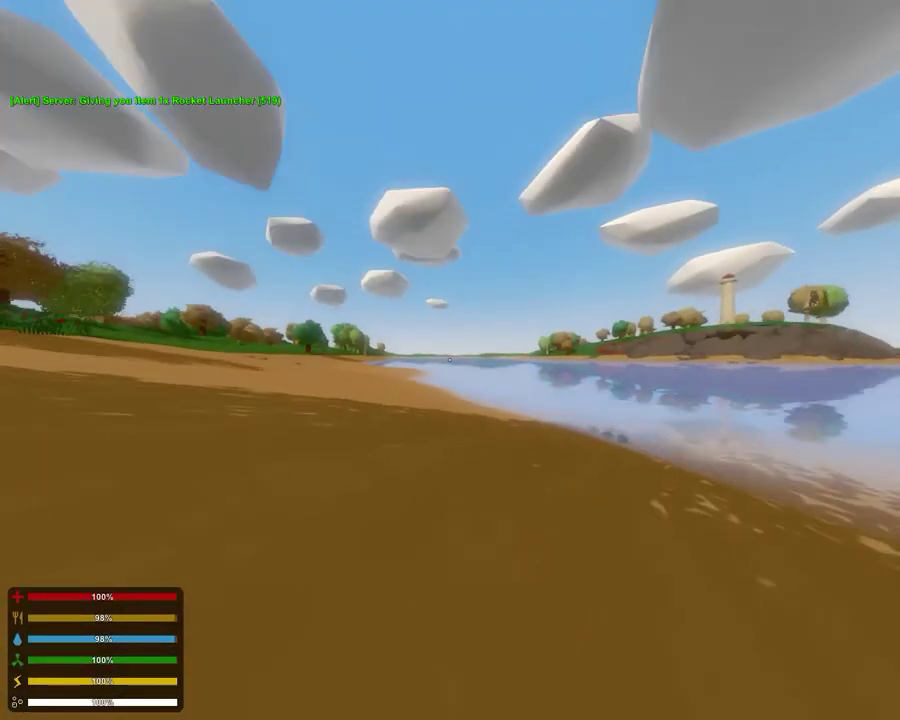
{"action": "key", "text": "g"}
{"action": "key", "text": "g"}
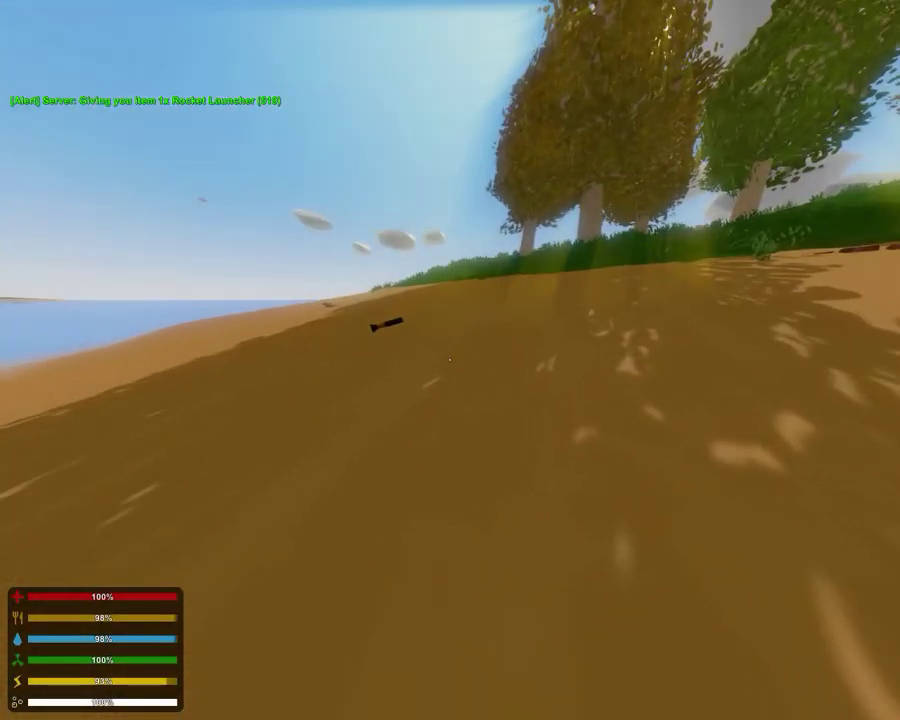
{"action": "key", "text": "w"}
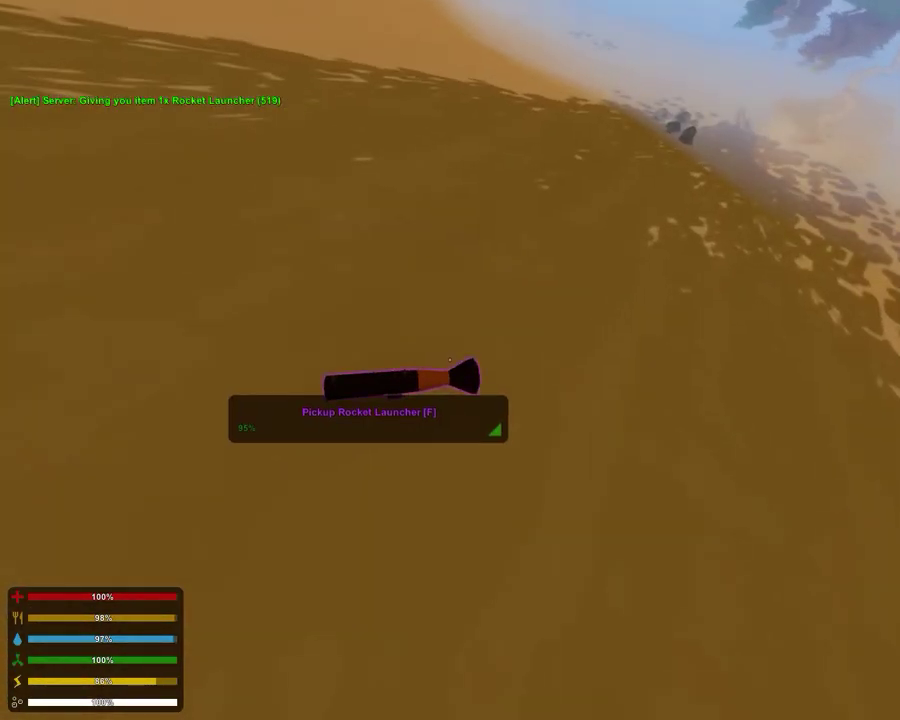
Disconnect from the server and quit the Unturned game.
{"action": "key", "text": "Escape"}
{"action": "left_click", "coordinate": [446, 495]}
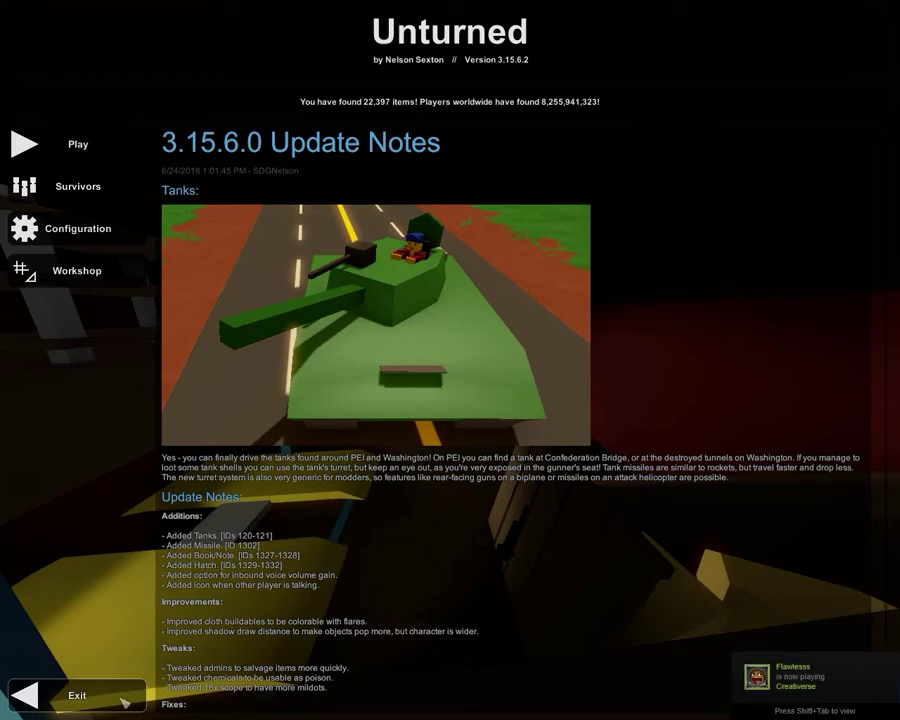
{"action": "left_click", "coordinate": [50, 695]}
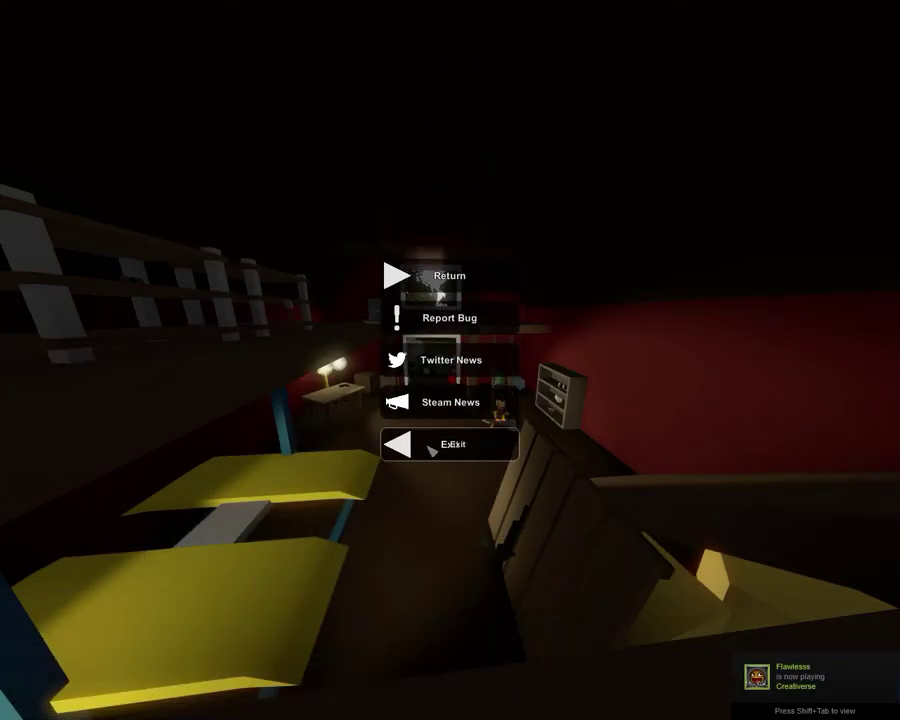